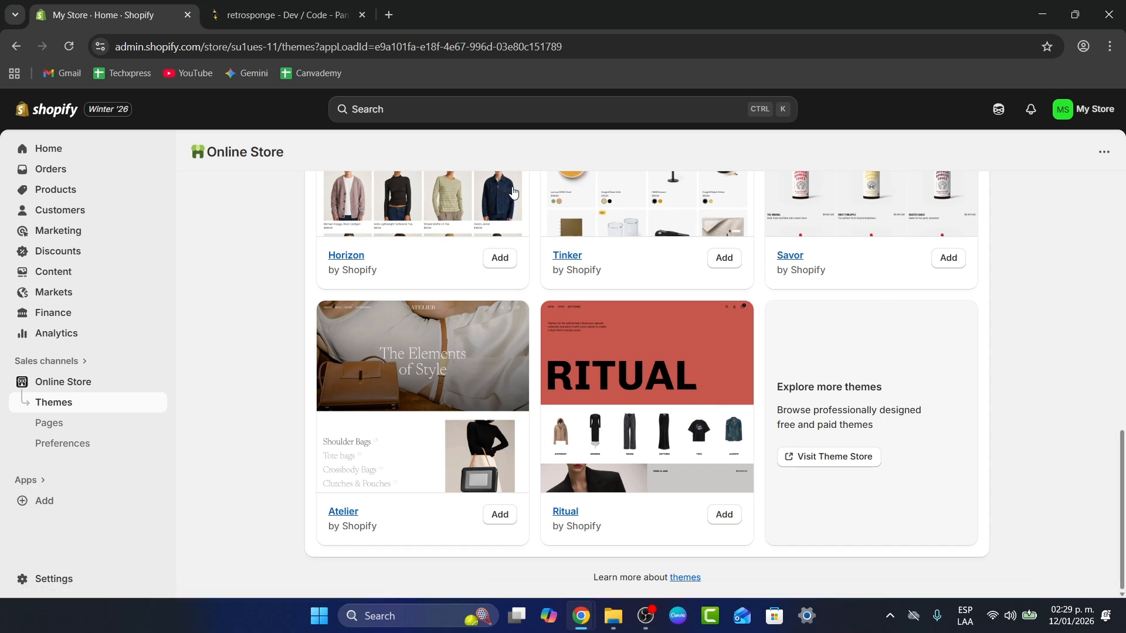
# Step: Open an incognito browser window, search Google for shopify, and open the sponsored Shopify México result
pyautogui.rightClick(581, 616)
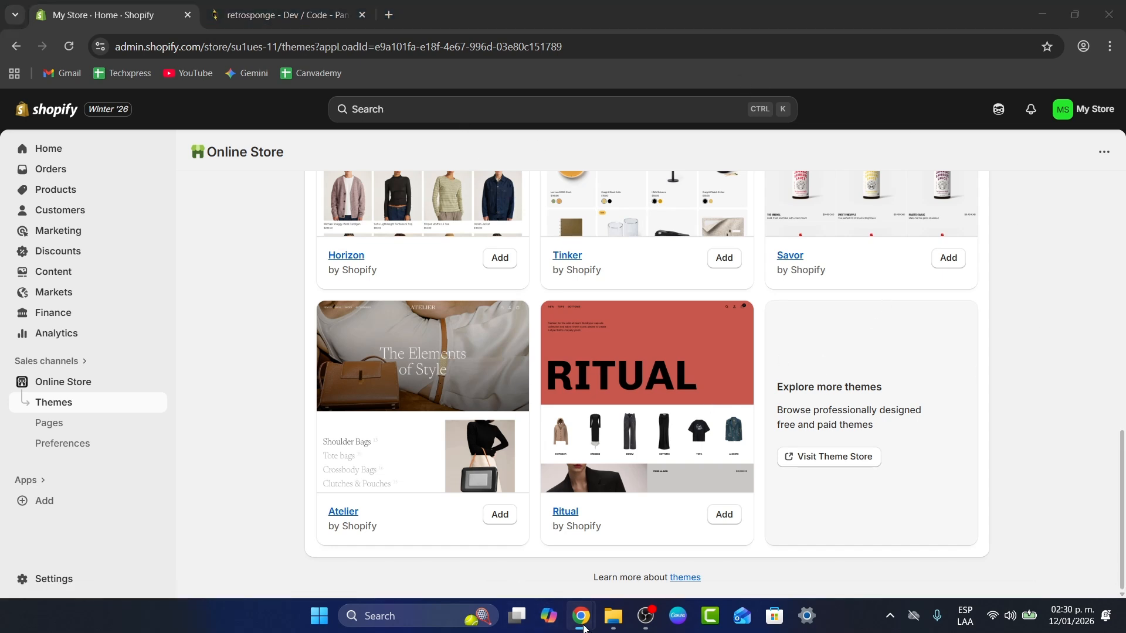
pyautogui.click(579, 510)
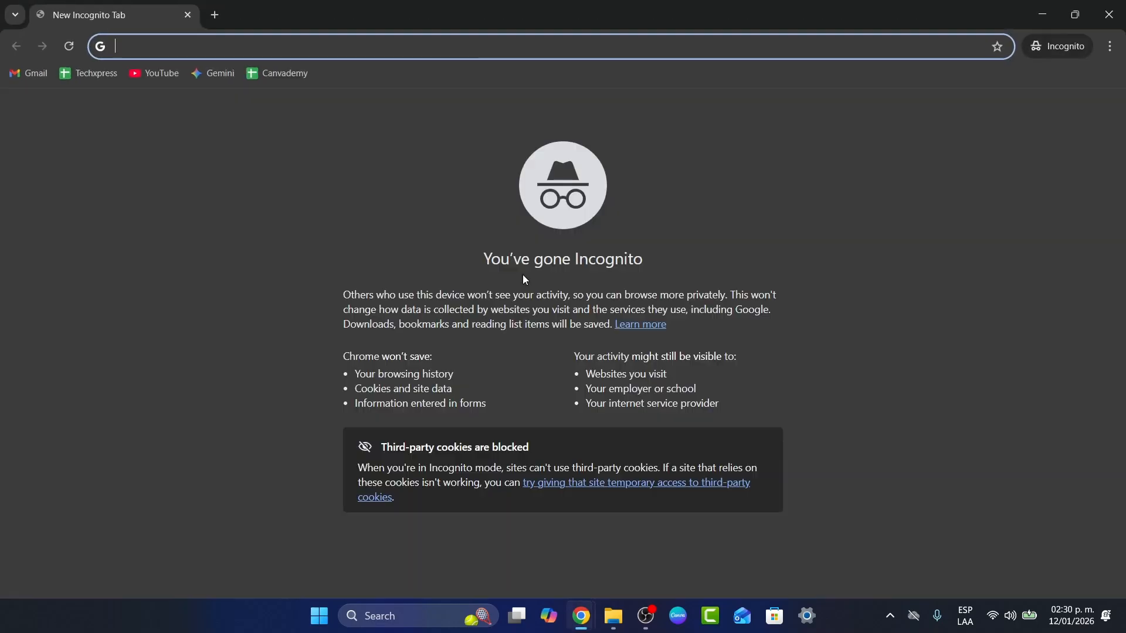
pyautogui.write('shopify')
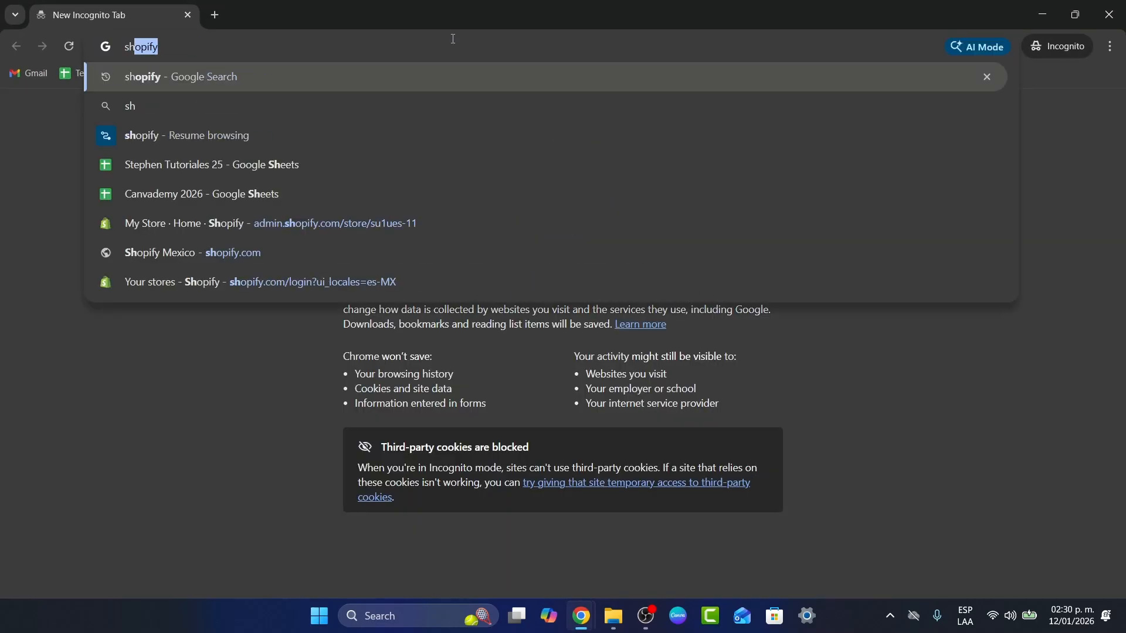
pyautogui.press('Return')
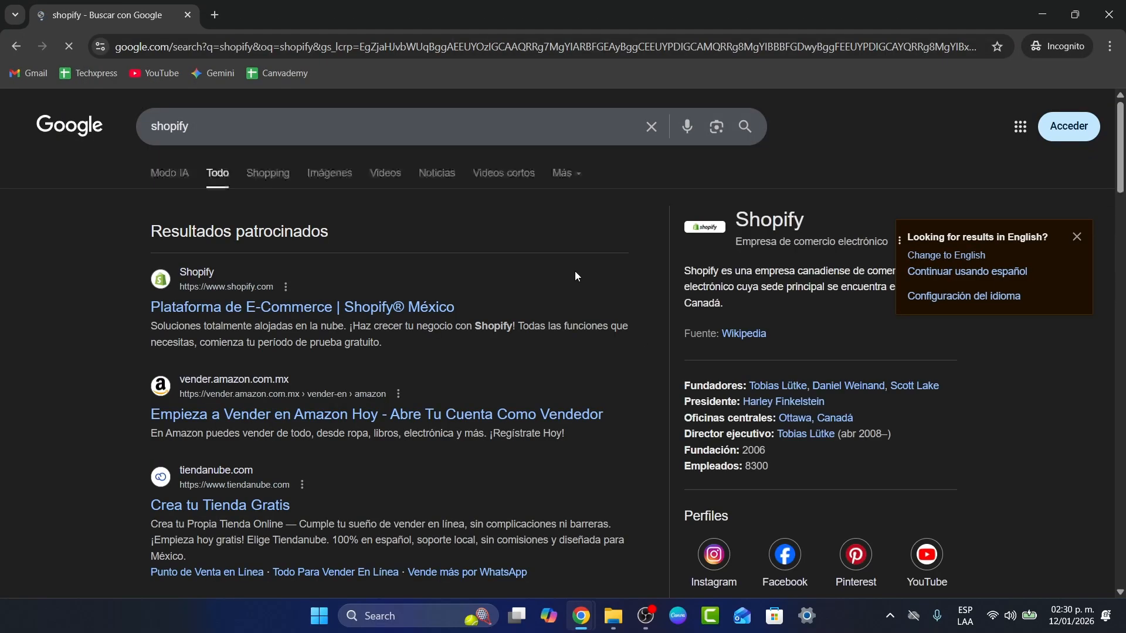
pyautogui.click(214, 307)
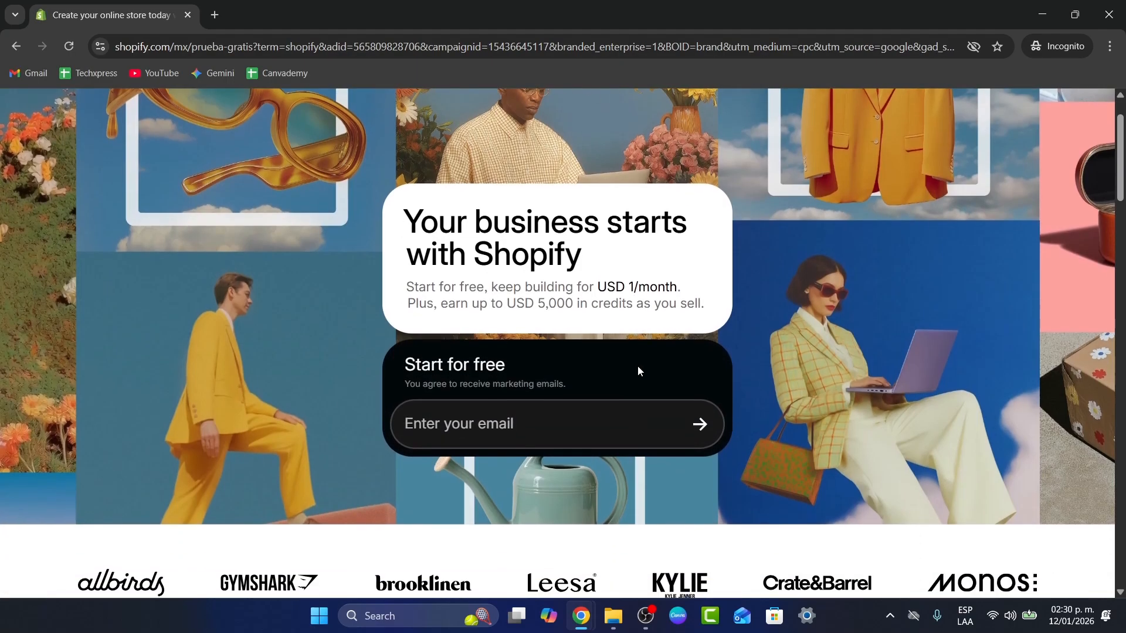
# Step: Review Shopify's free-trial landing page, including the monthly price offer, feature sections and FAQ, and close the incognito window
pyautogui.click(528, 424)
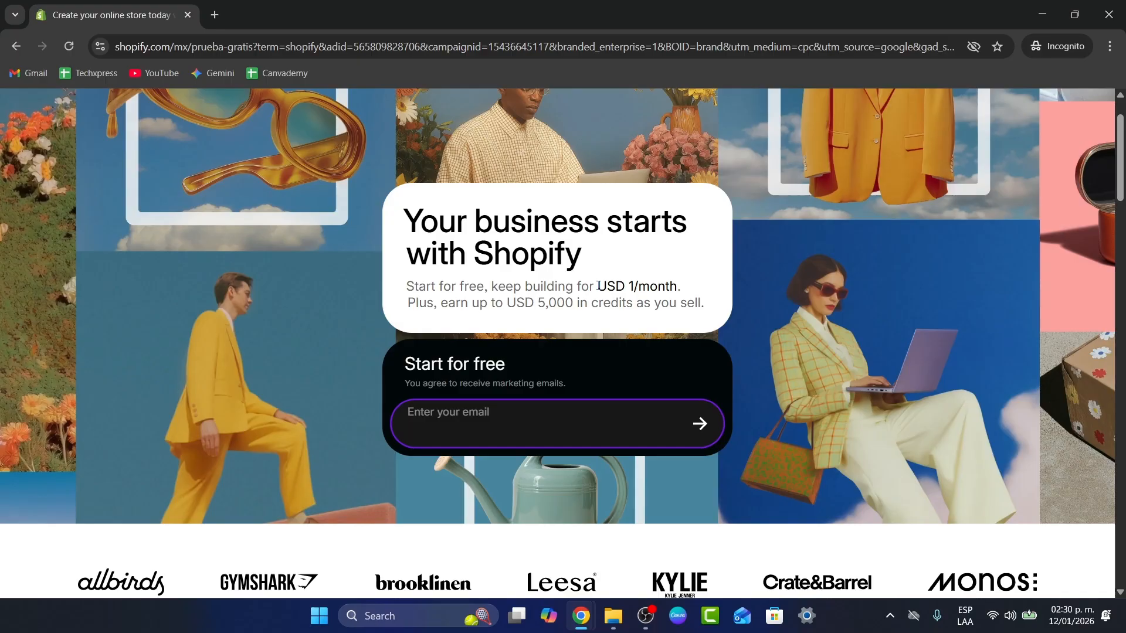
pyautogui.moveTo(597, 286); pyautogui.dragTo(683, 295)
pyautogui.scroll(1, 708, 289)
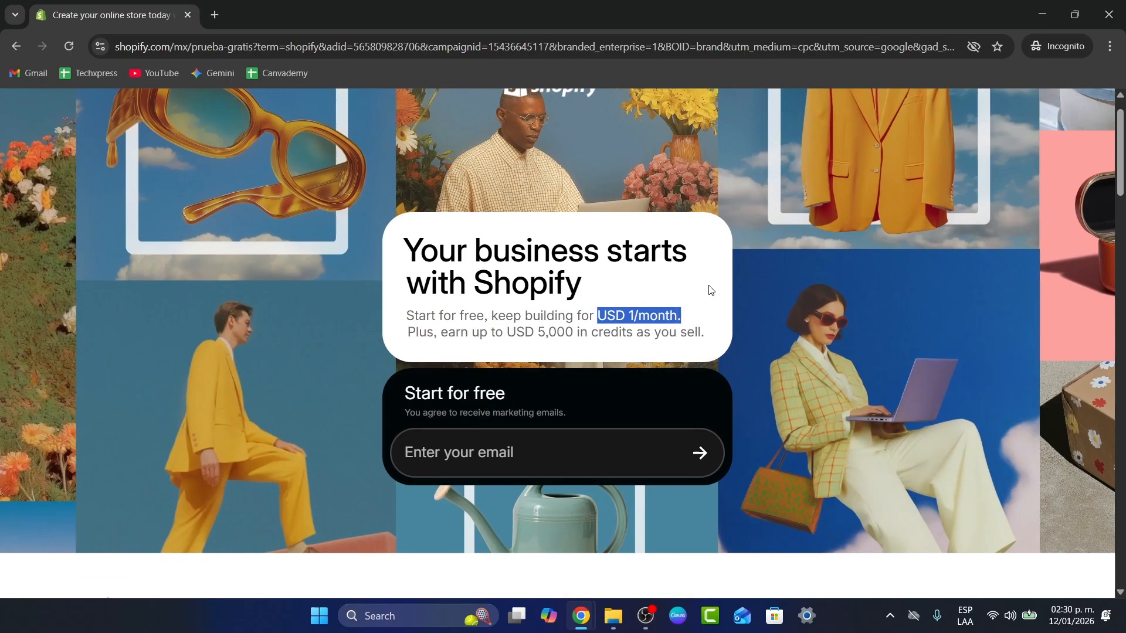
pyautogui.scroll(-9, 706, 293)
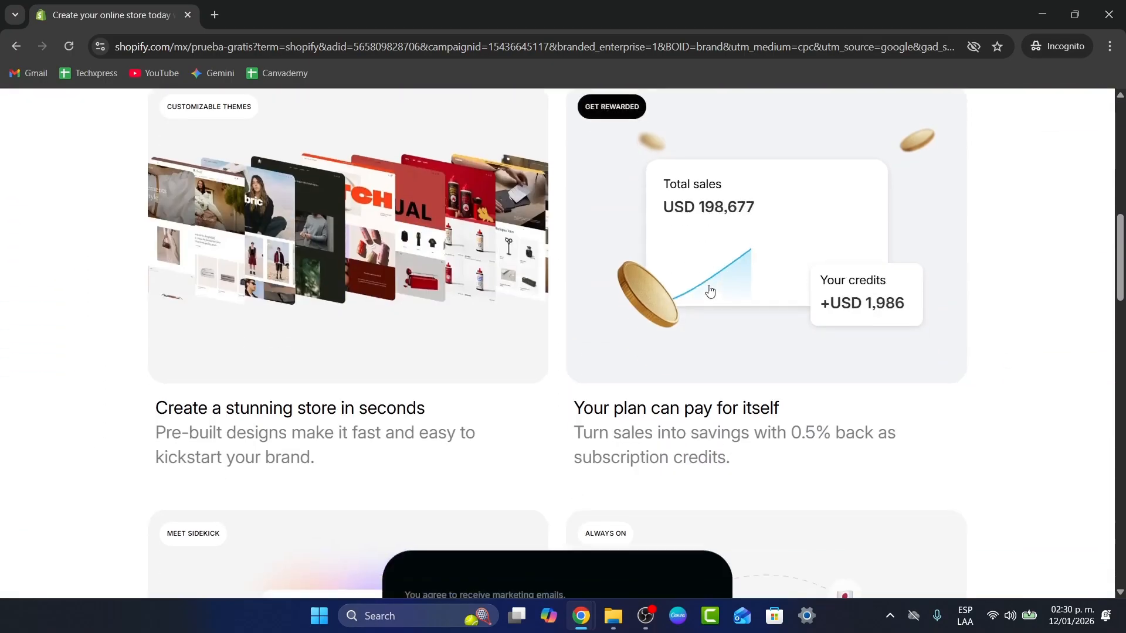
pyautogui.scroll(6, 665, 298)
pyautogui.click(518, 280)
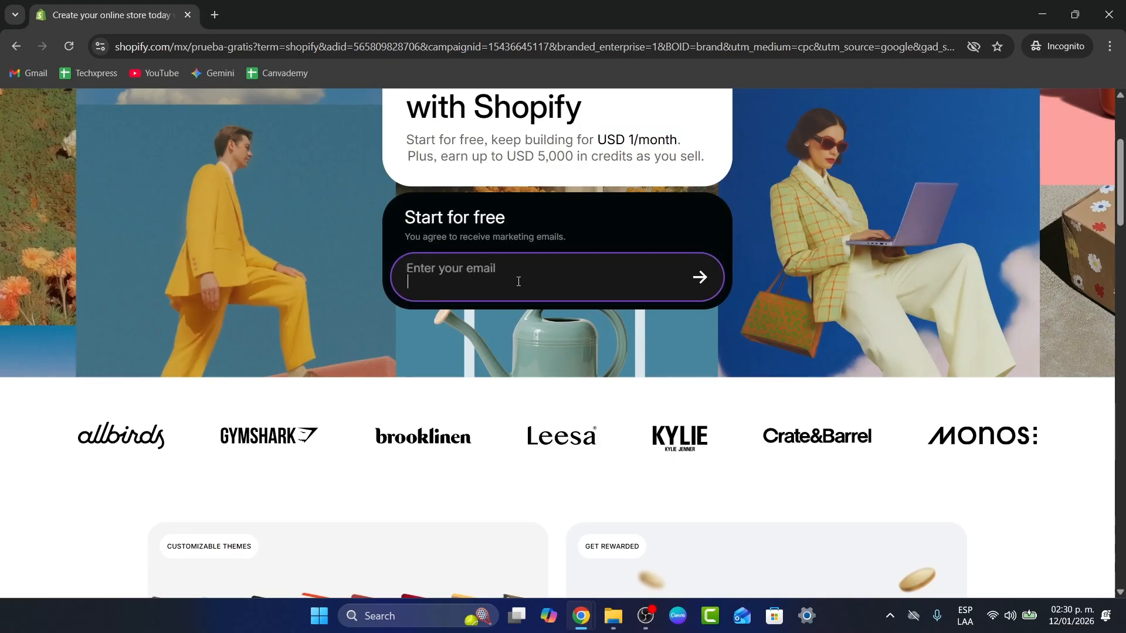
pyautogui.scroll(-15, 518, 288)
pyautogui.scroll(-6, 519, 289)
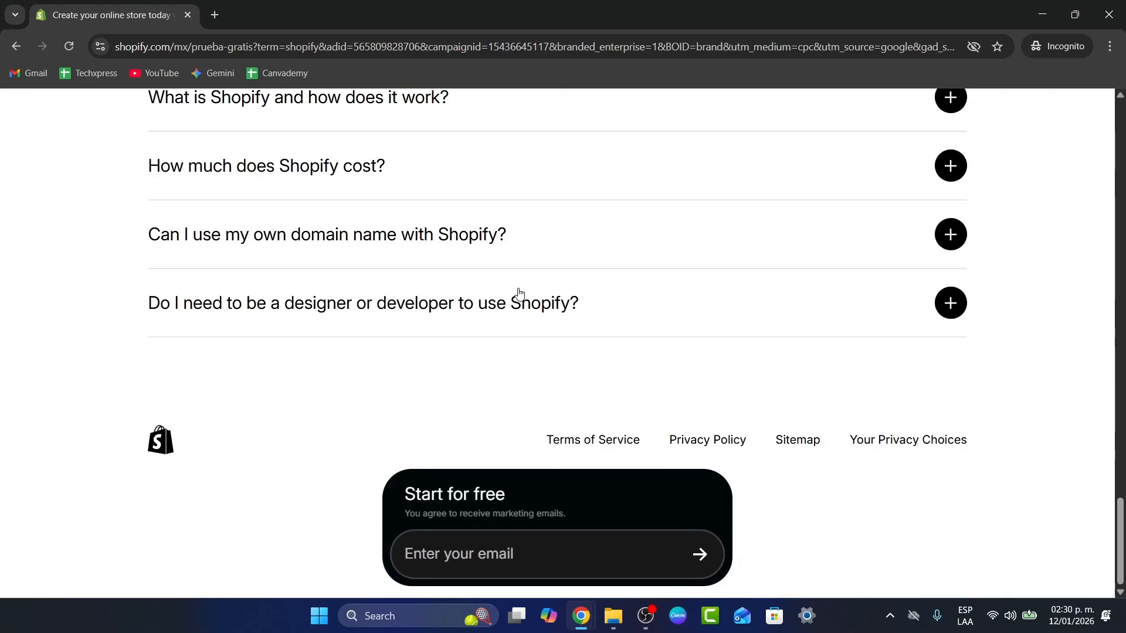
pyautogui.scroll(18, 519, 288)
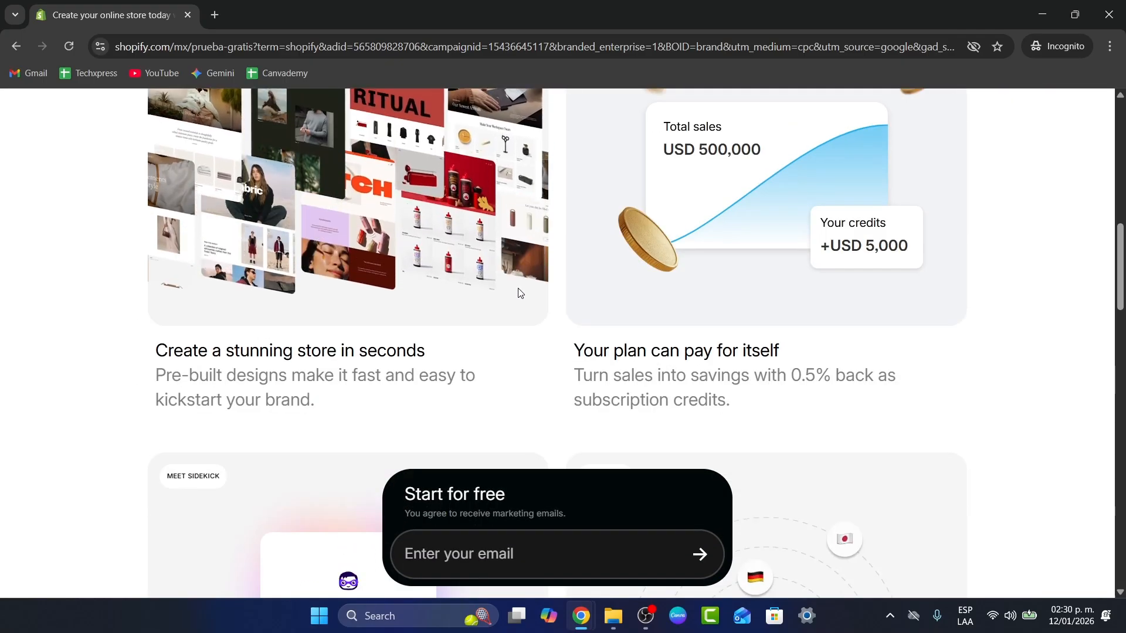
pyautogui.scroll(12, 519, 290)
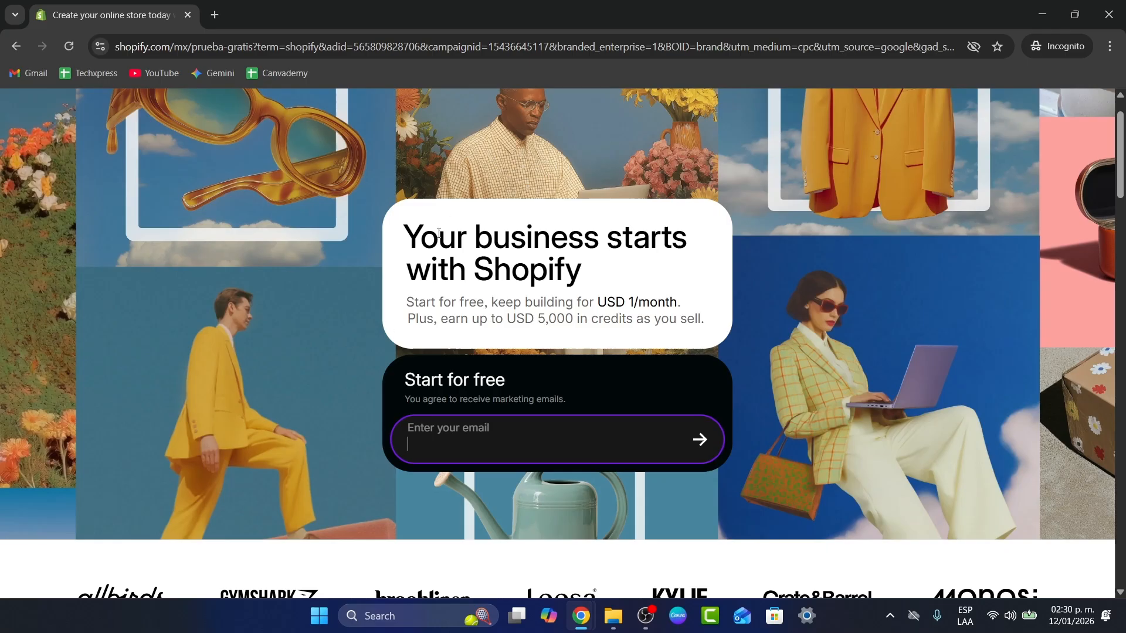
pyautogui.click(188, 15)
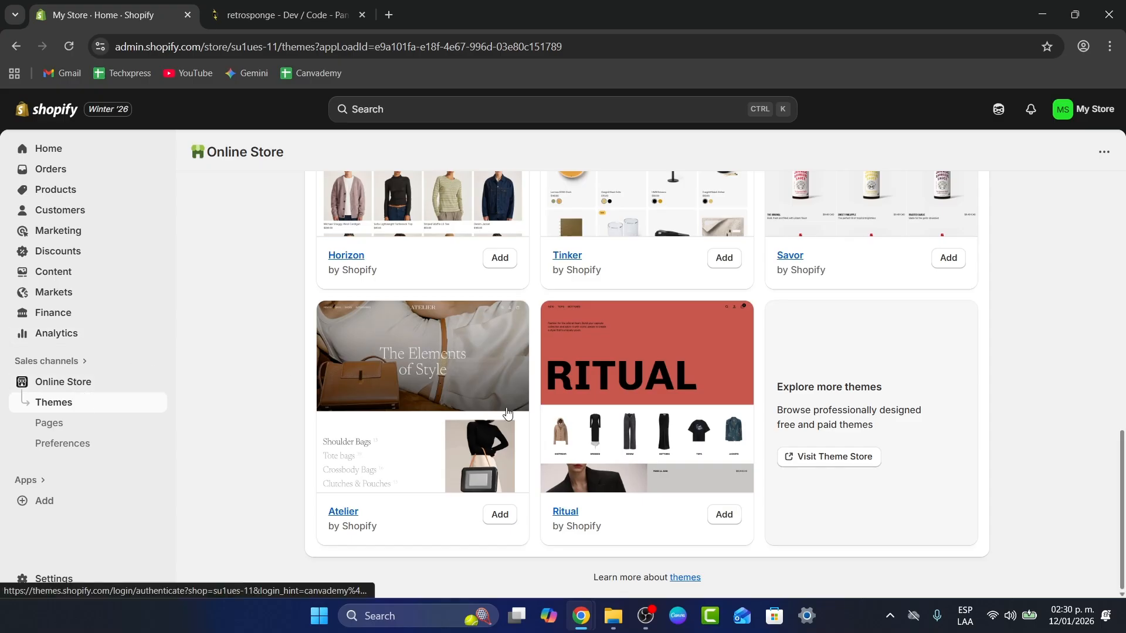
# Step: Look over the current theme and the AI theme generator on the Themes page, and open the Sidekick assistant
pyautogui.scroll(15, 508, 417)
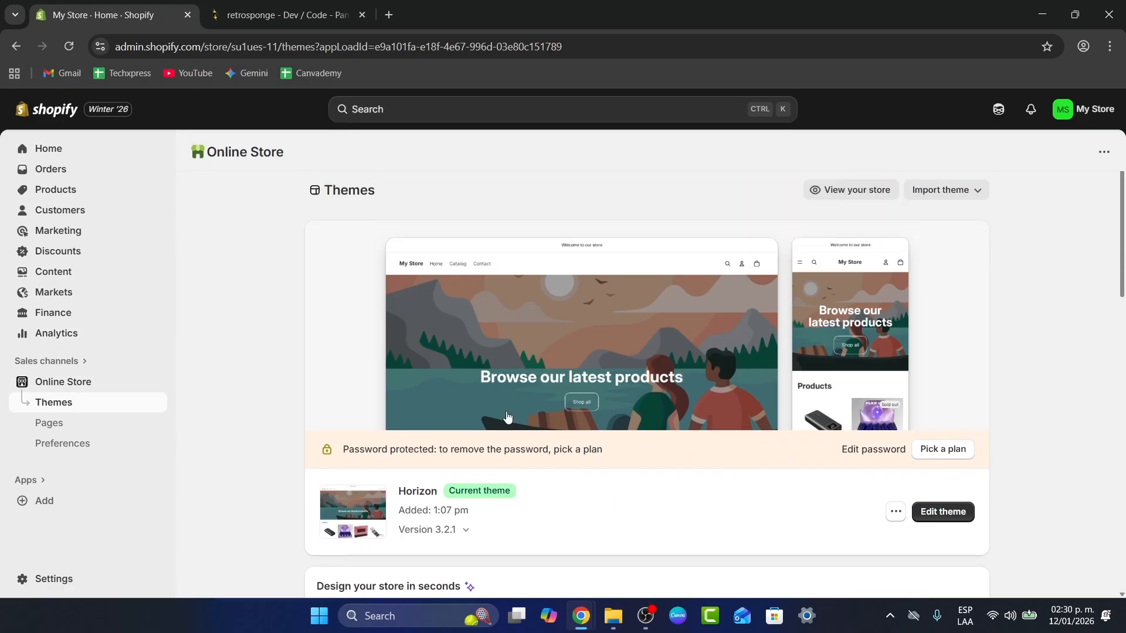
pyautogui.scroll(-3, 508, 414)
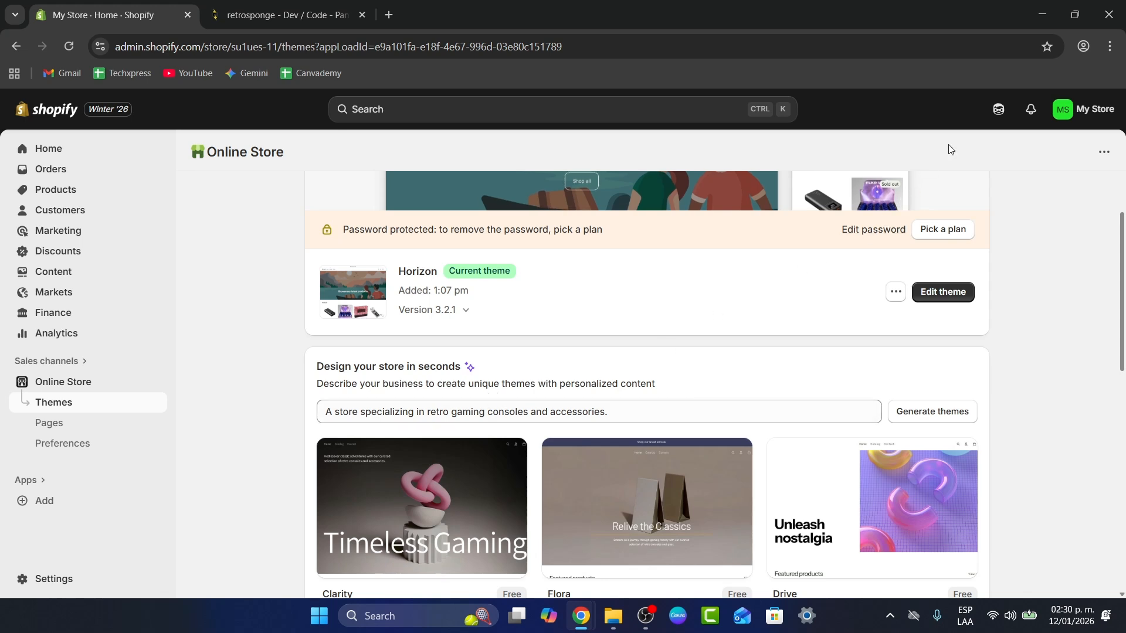
pyautogui.click(999, 111)
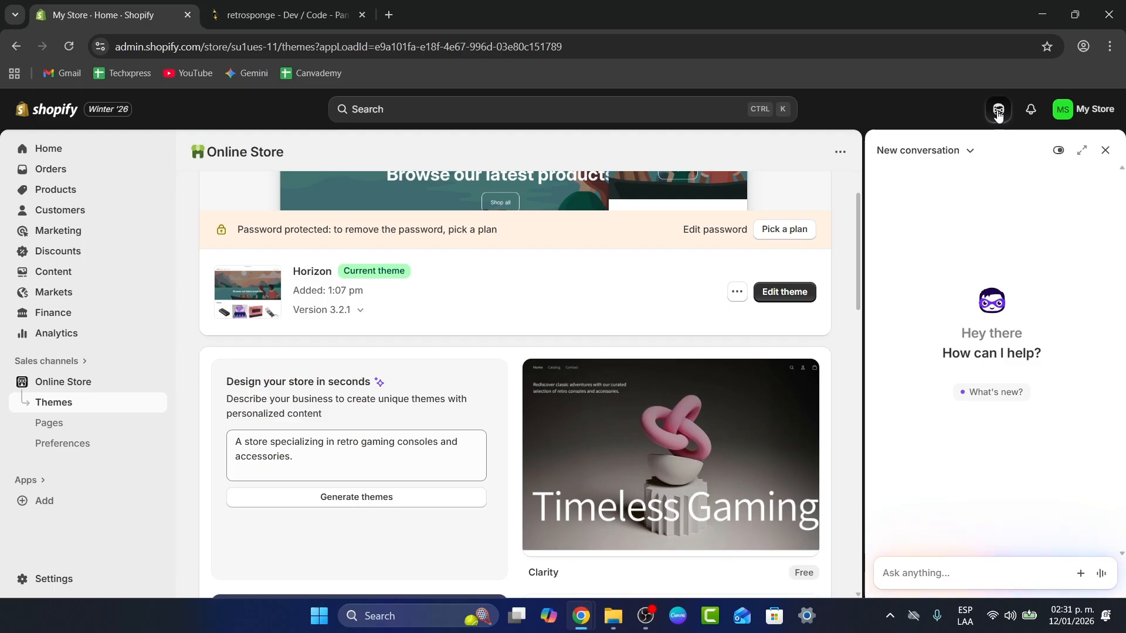
# Step: Generate new themes from the business description "A store specializing in retro gaming consoles and accessories."
pyautogui.scroll(-3, 626, 352)
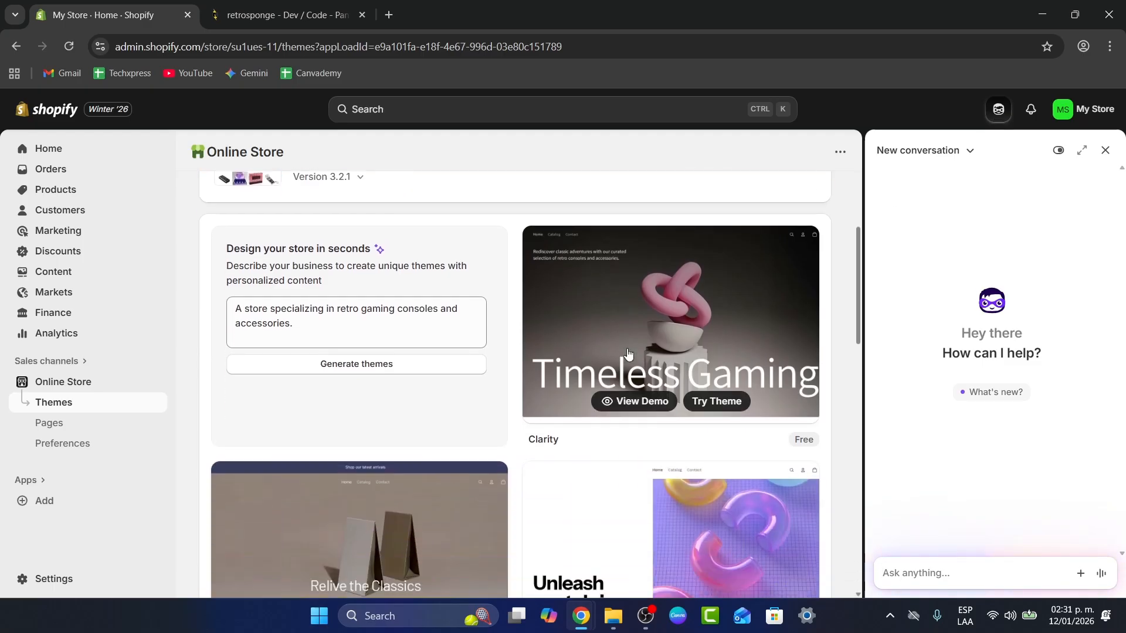
pyautogui.click(318, 310)
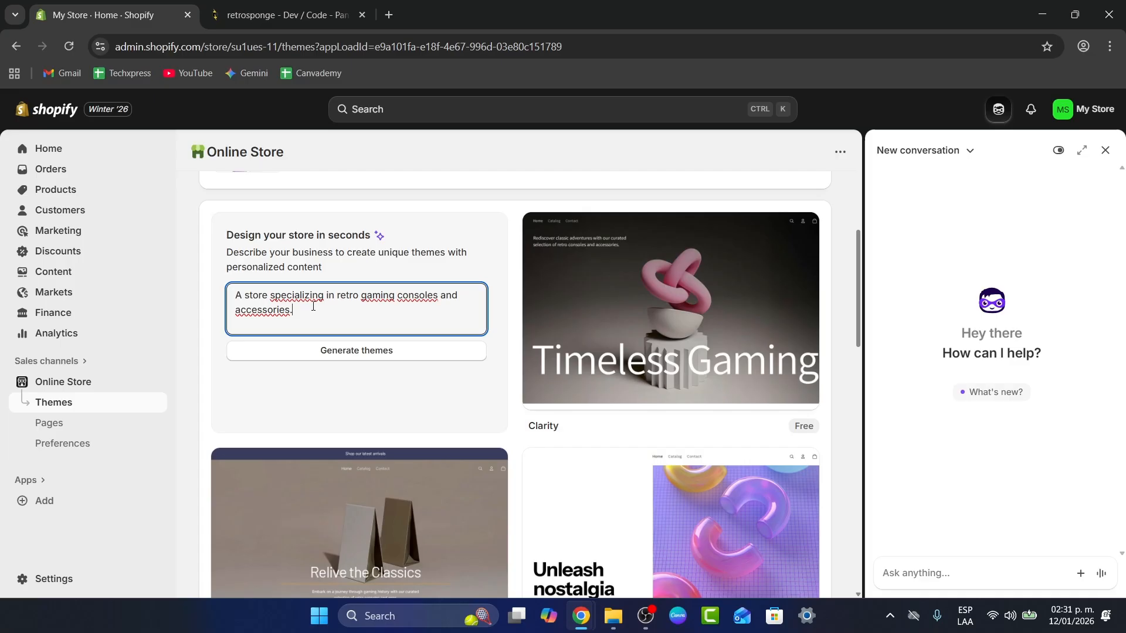
pyautogui.moveTo(313, 305); pyautogui.dragTo(437, 308)
pyautogui.scroll(-1, 377, 380)
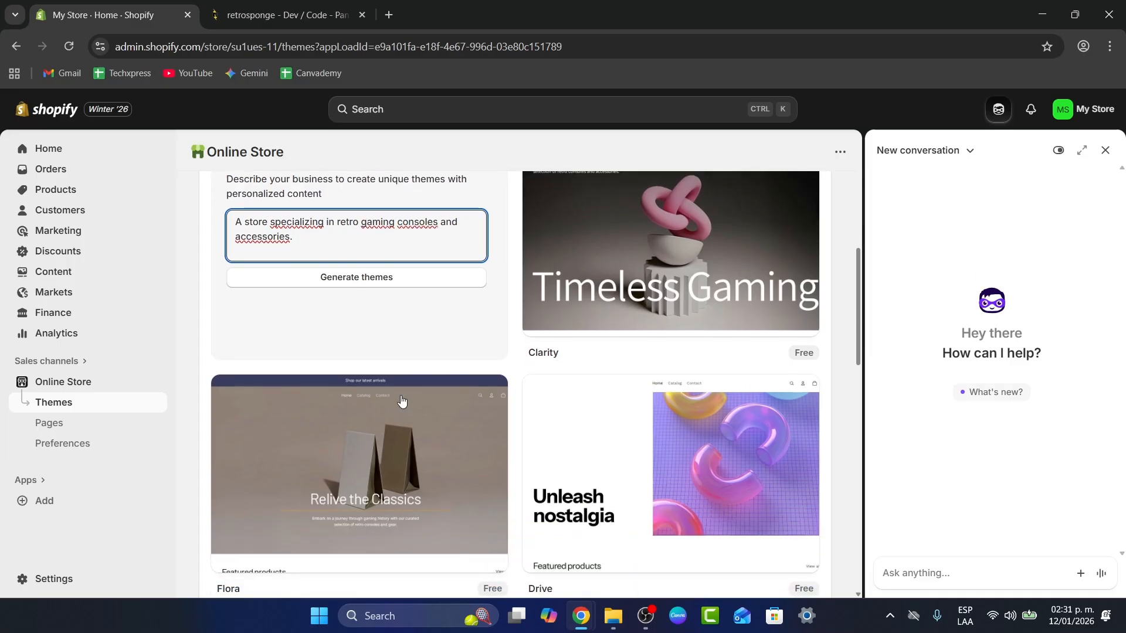
pyautogui.click(397, 282)
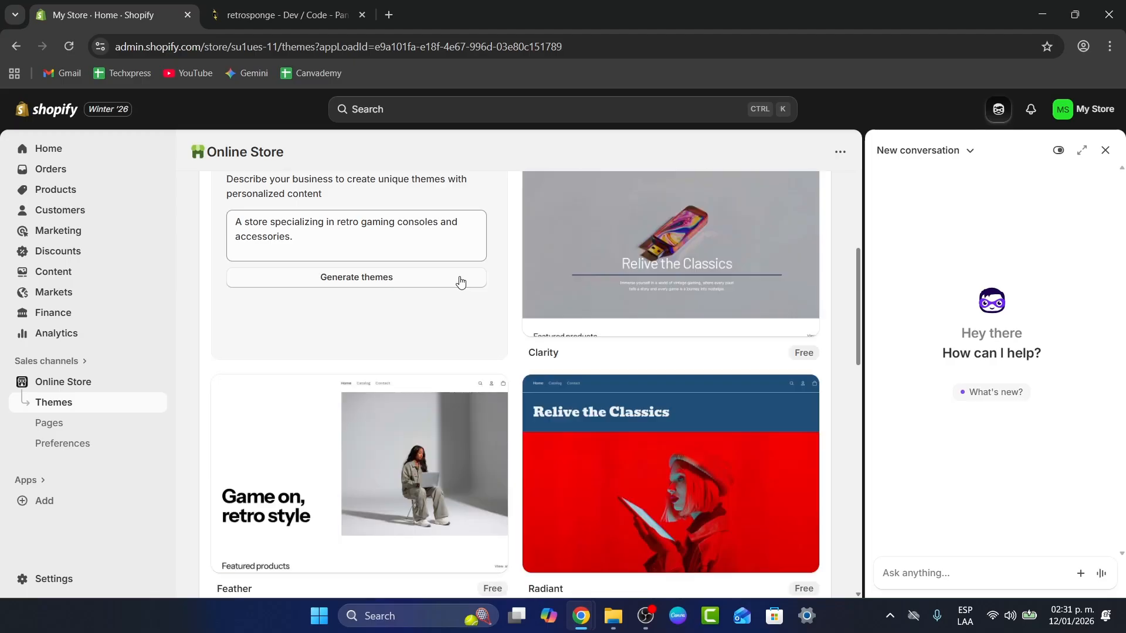
# Step: Compare the generated themes, preview the demo of the Clarity theme, and try Clarity on the store
pyautogui.scroll(-6, 460, 282)
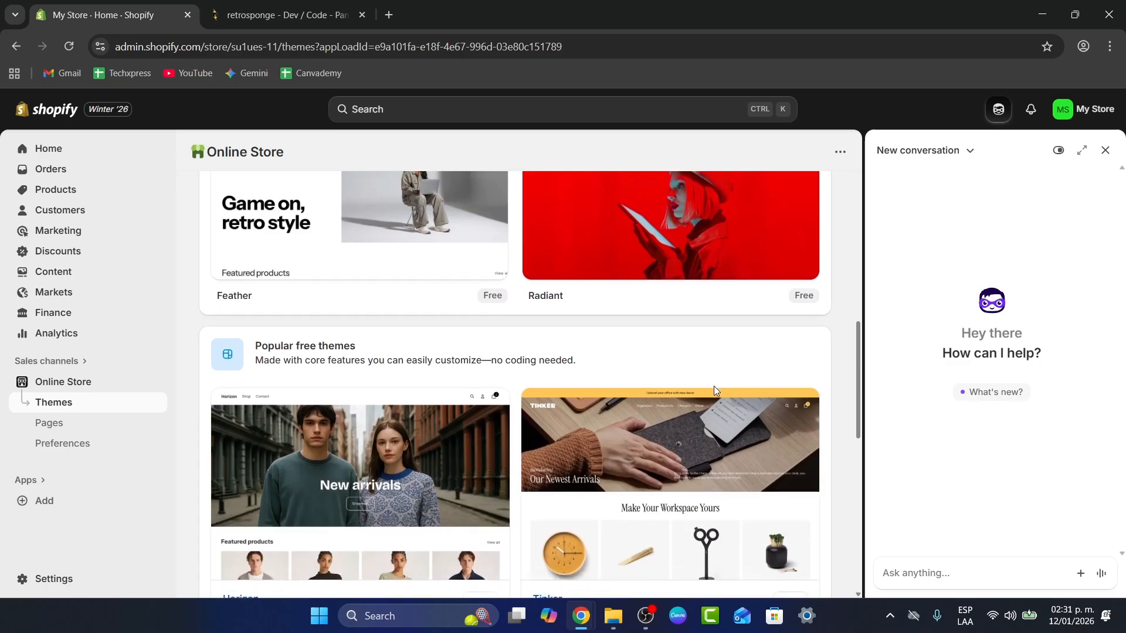
pyautogui.scroll(3, 714, 395)
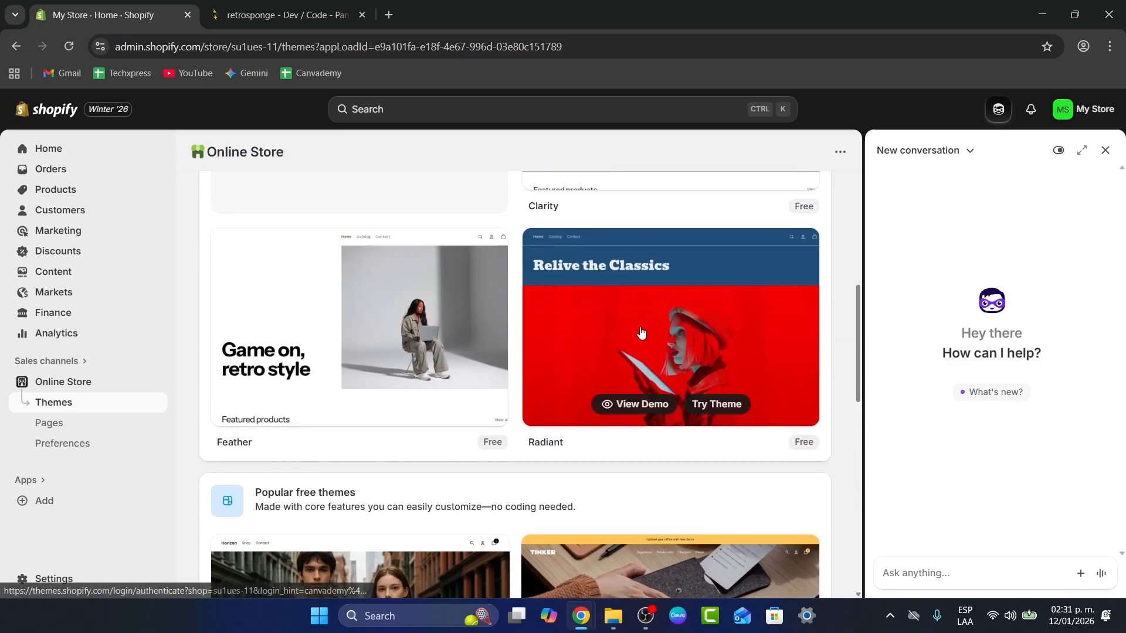
pyautogui.scroll(5, 648, 334)
pyautogui.moveTo(673, 330)
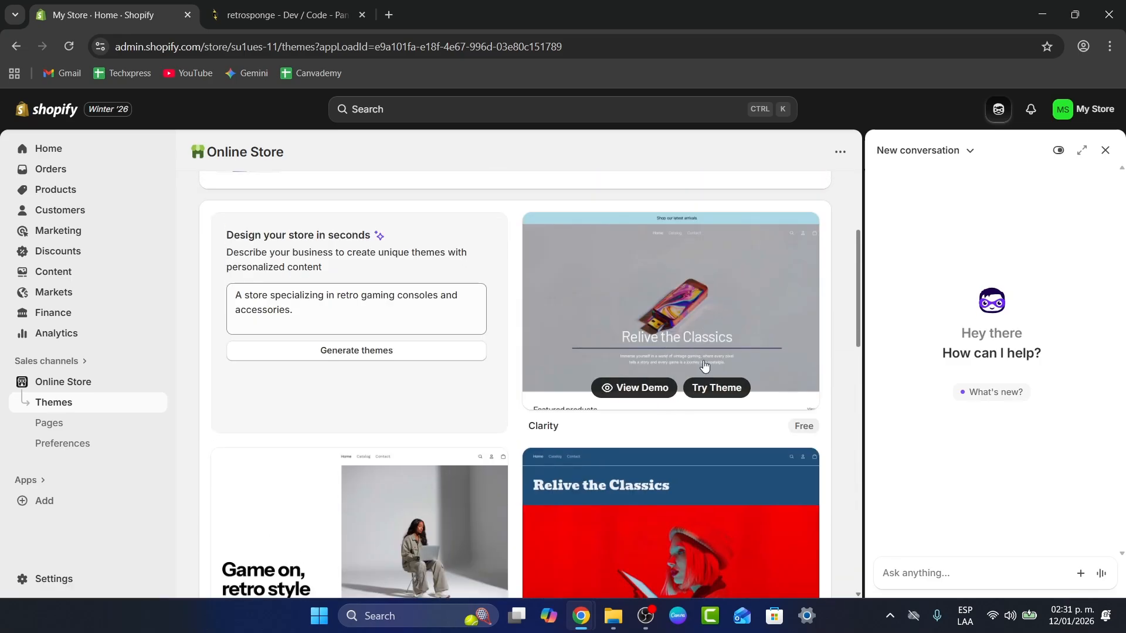
pyautogui.click(648, 388)
pyautogui.scroll(-10, 588, 361)
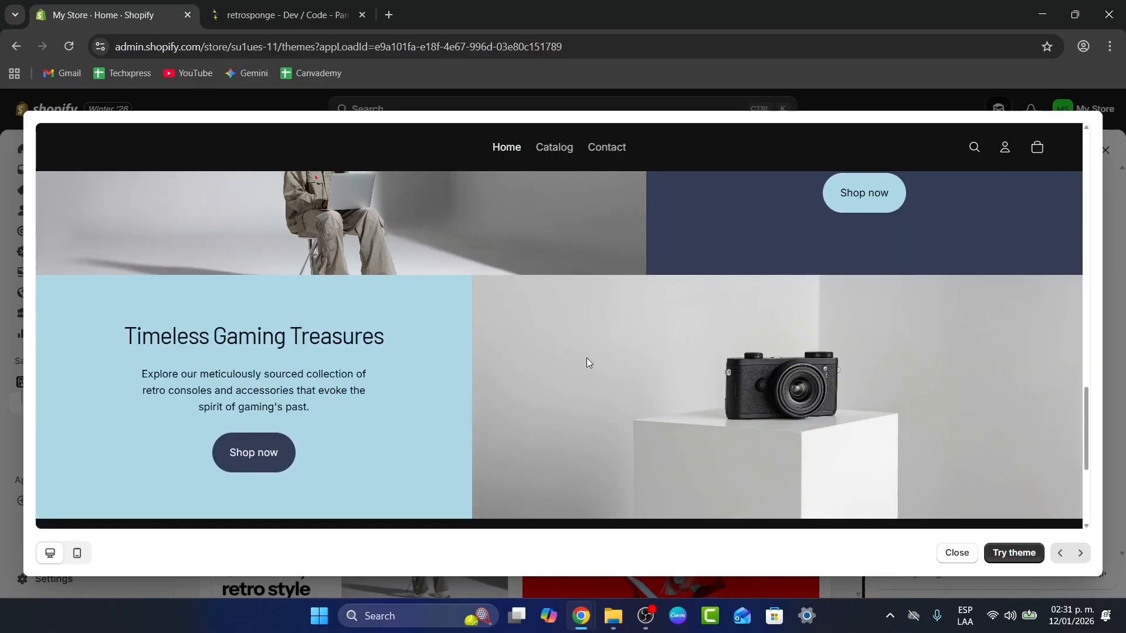
pyautogui.scroll(8, 588, 361)
pyautogui.scroll(6, 590, 362)
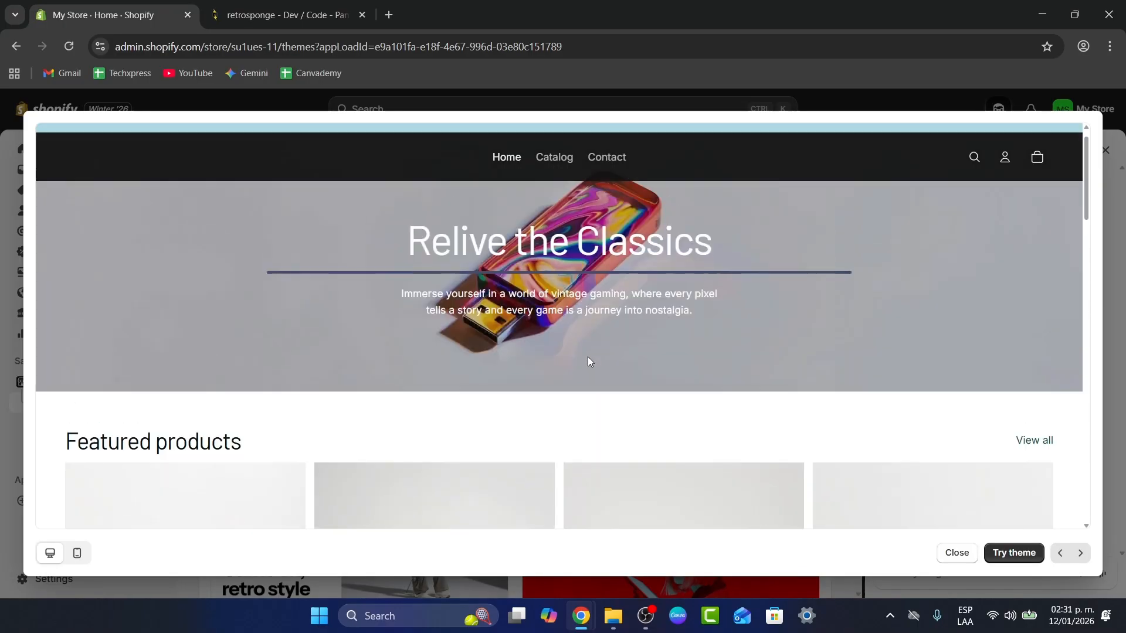
pyautogui.click(962, 554)
pyautogui.click(726, 388)
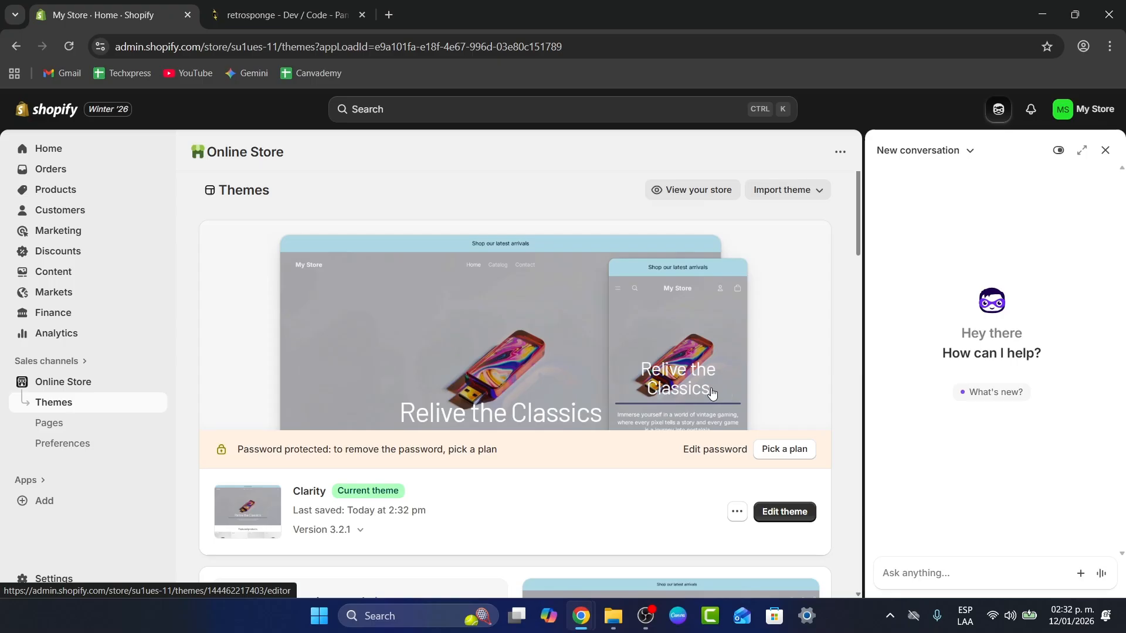
# Step: Delete every product in the product list except Retro Gaming Console
pyautogui.click(94, 189)
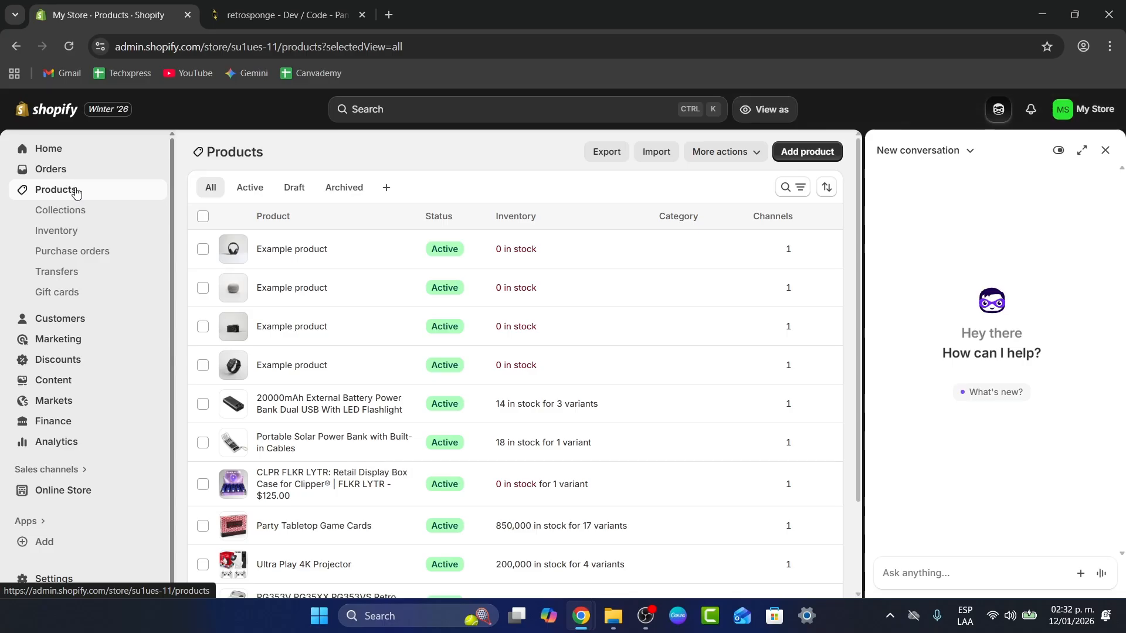
pyautogui.scroll(-2, 365, 442)
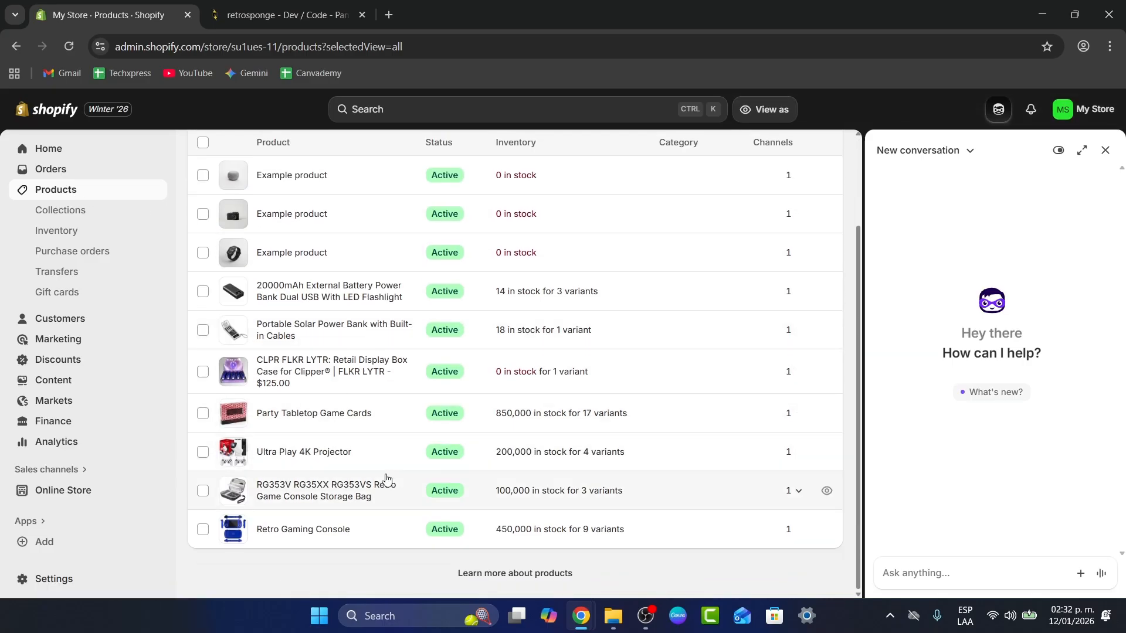
pyautogui.scroll(1, 384, 478)
pyautogui.scroll(2, 194, 170)
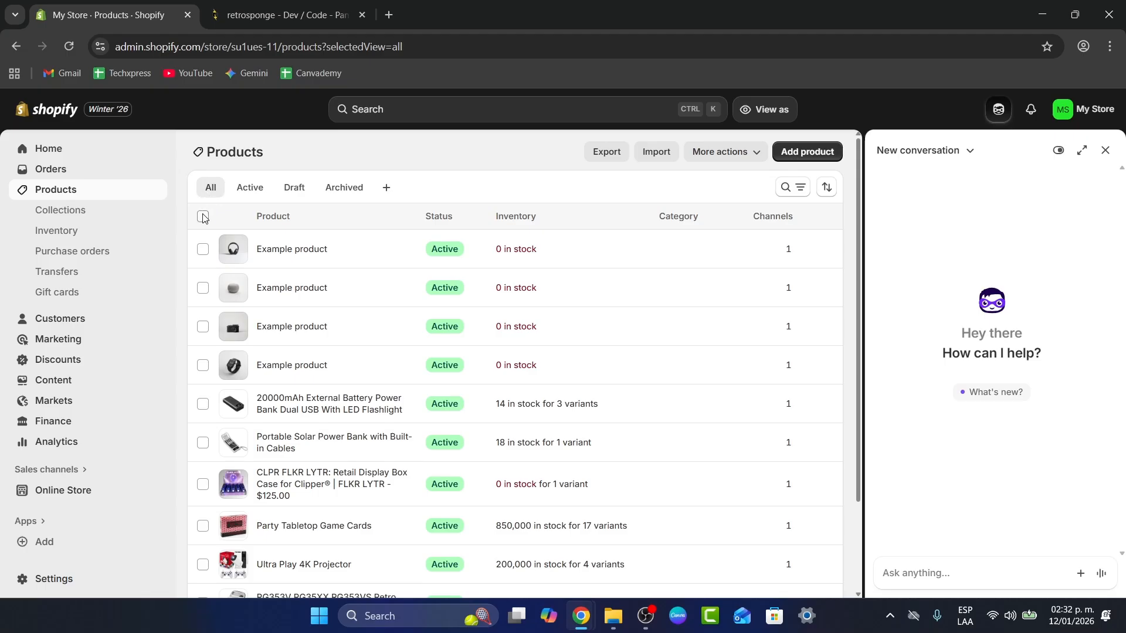
pyautogui.click(203, 216)
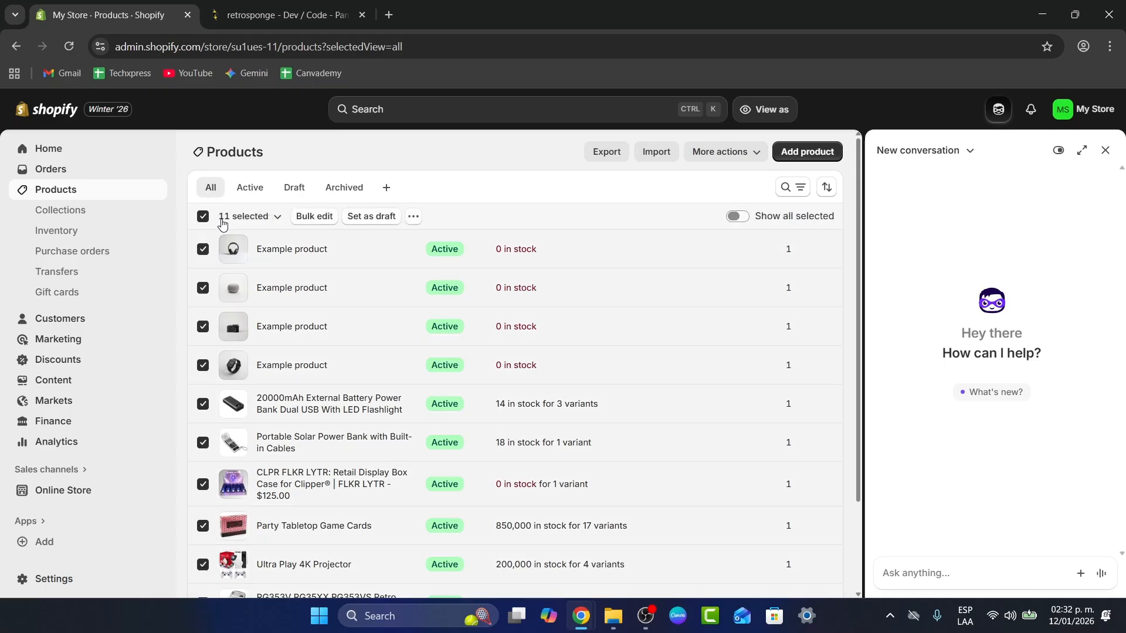
pyautogui.click(413, 217)
pyautogui.scroll(-2, 437, 292)
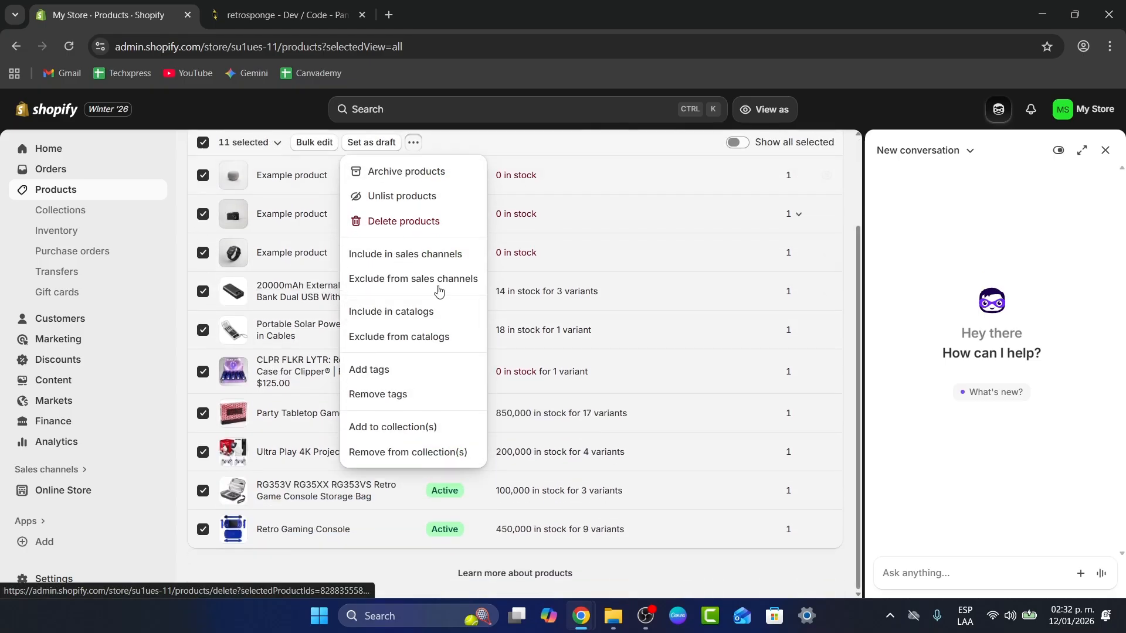
pyautogui.click(203, 530)
pyautogui.click(404, 221)
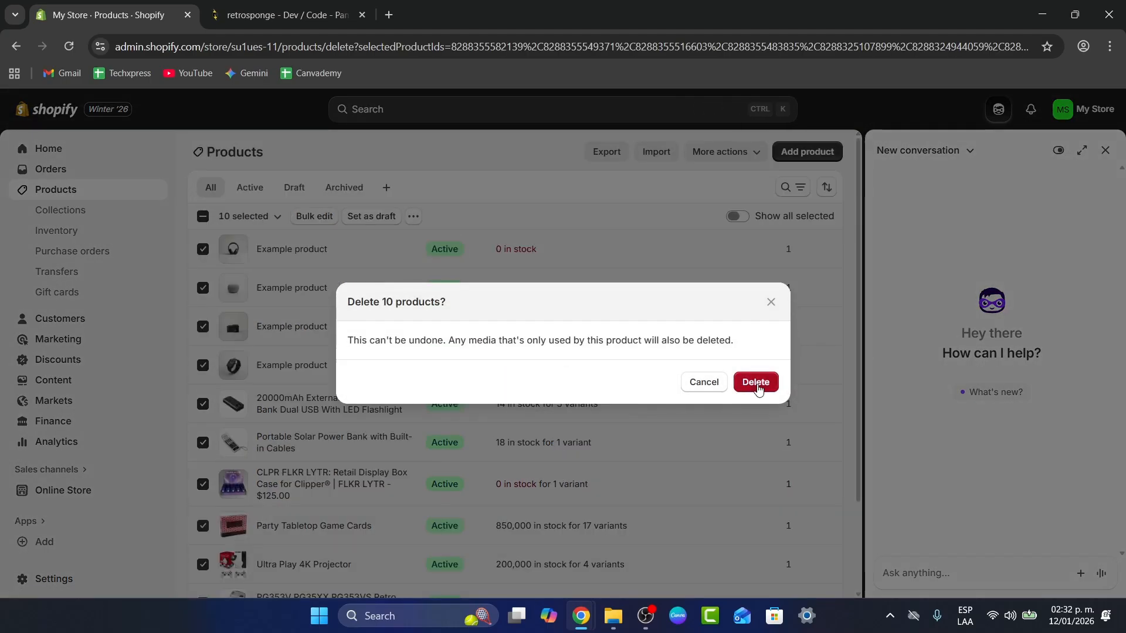
pyautogui.click(756, 382)
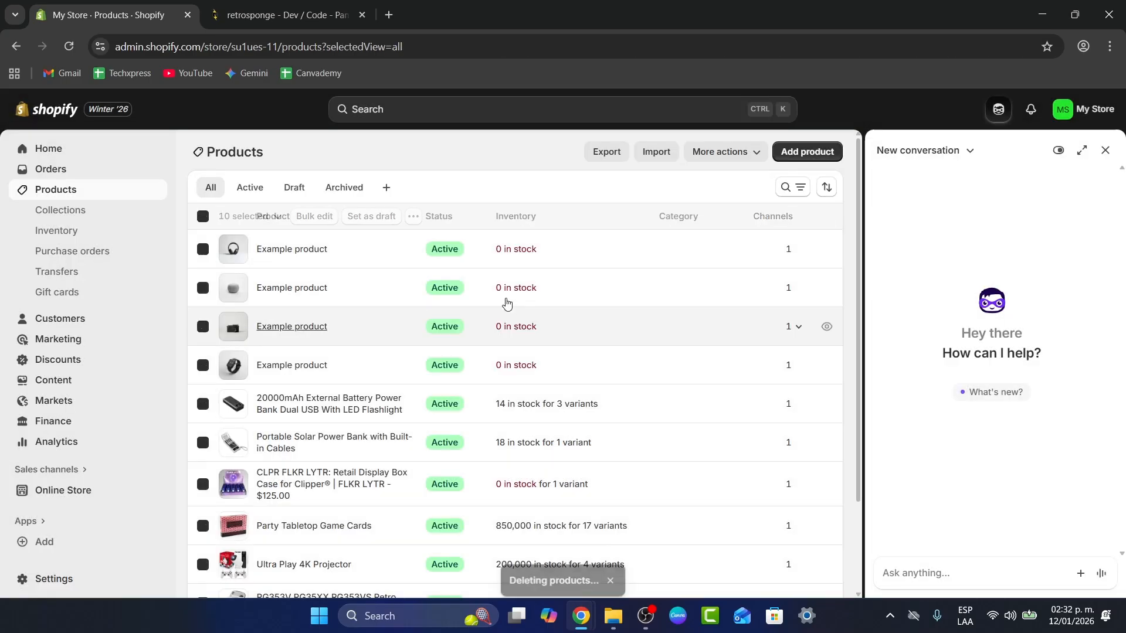
# Step: Open the product details of Retro Gaming Console
pyautogui.scroll(-1, 361, 331)
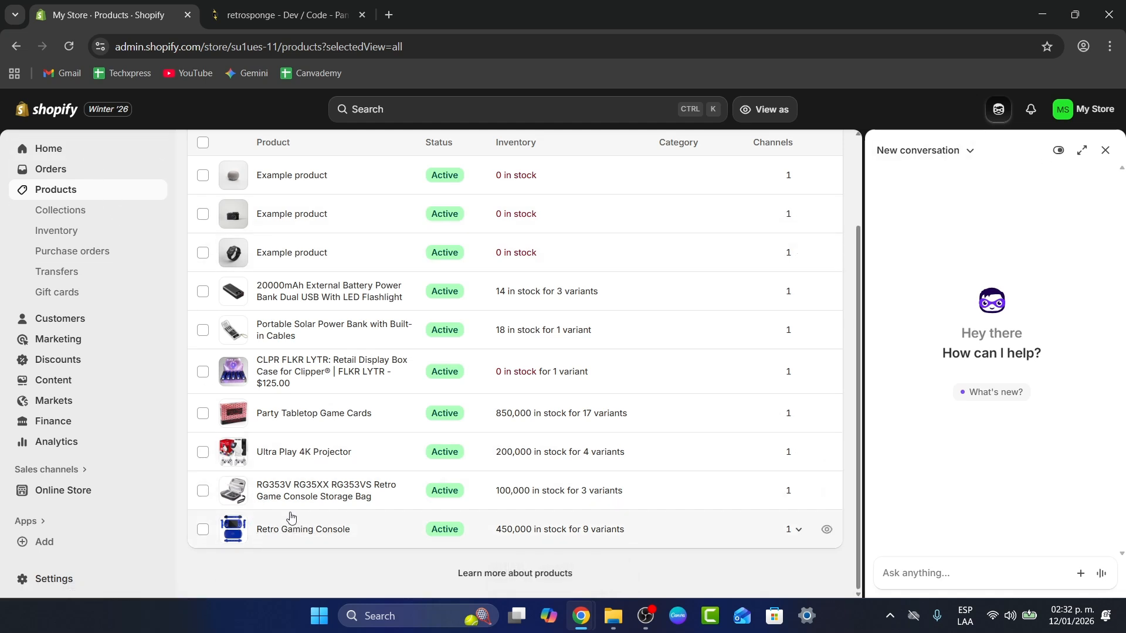
pyautogui.click(316, 529)
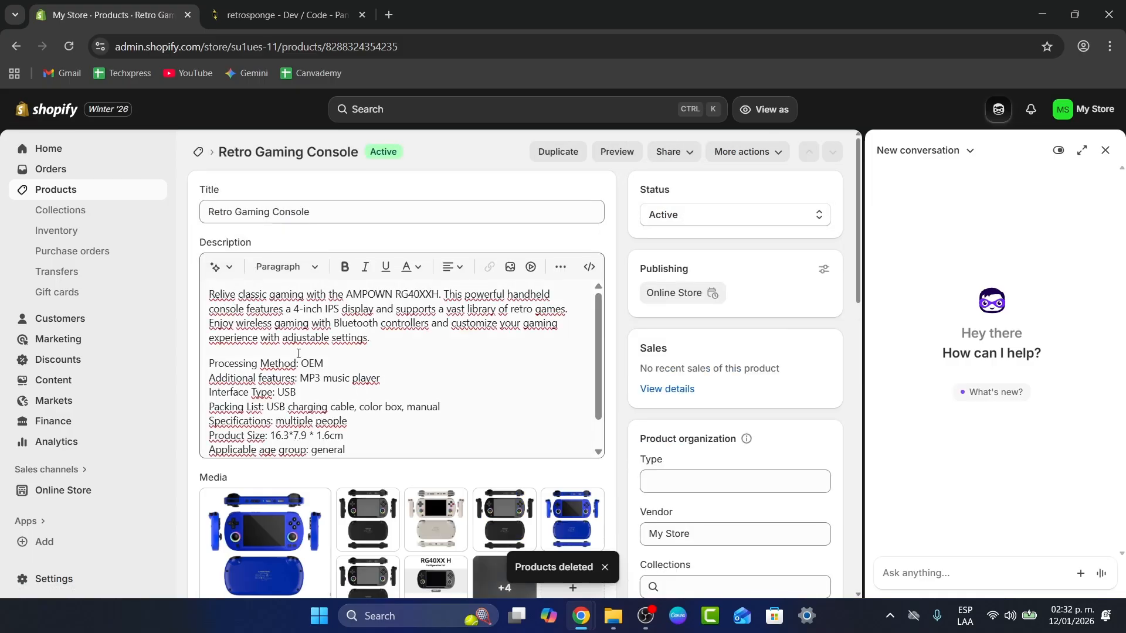
pyautogui.click(224, 265)
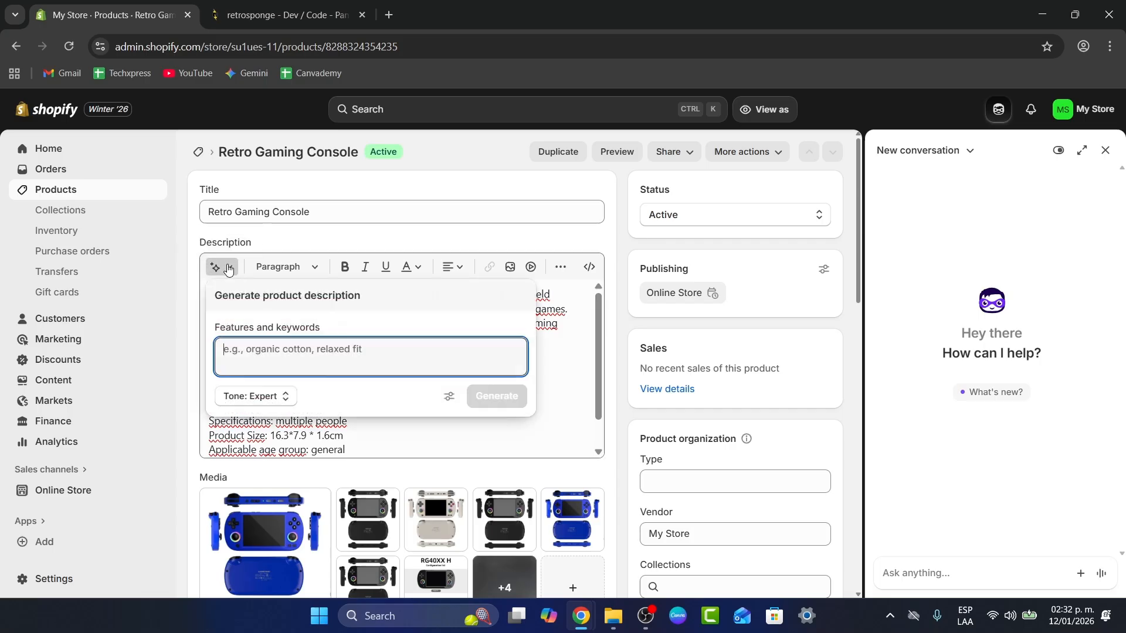
pyautogui.click(273, 394)
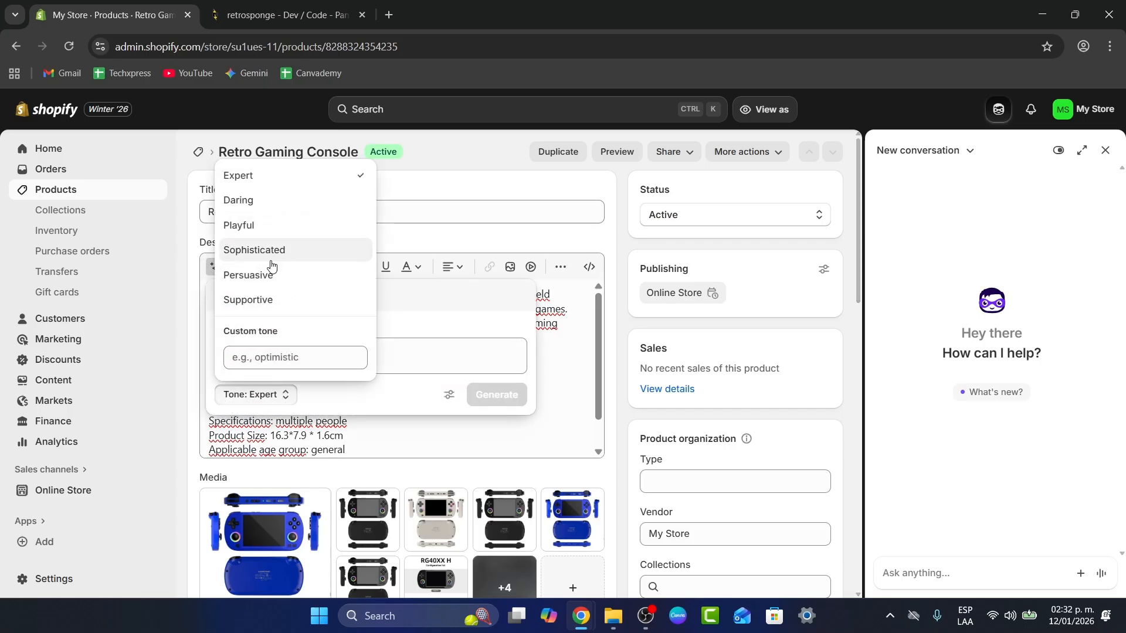
pyautogui.click(284, 275)
pyautogui.click(327, 361)
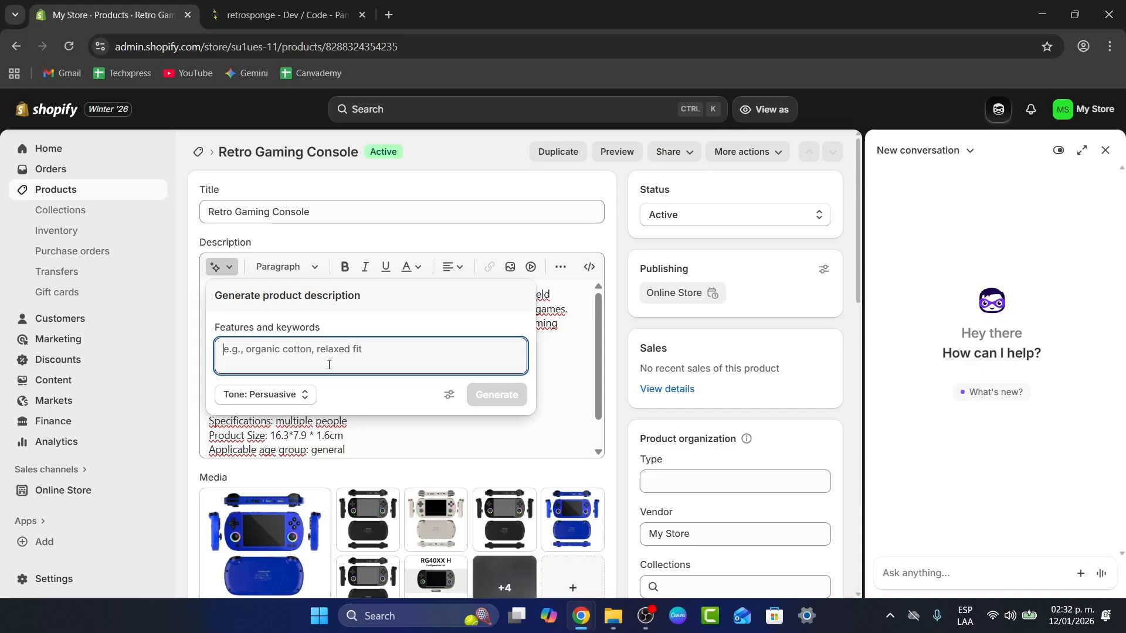
# Step: Rephrase the entire product description with the AI text generator, choosing the Playful tone, and keep the rewritten text
pyautogui.click(388, 430)
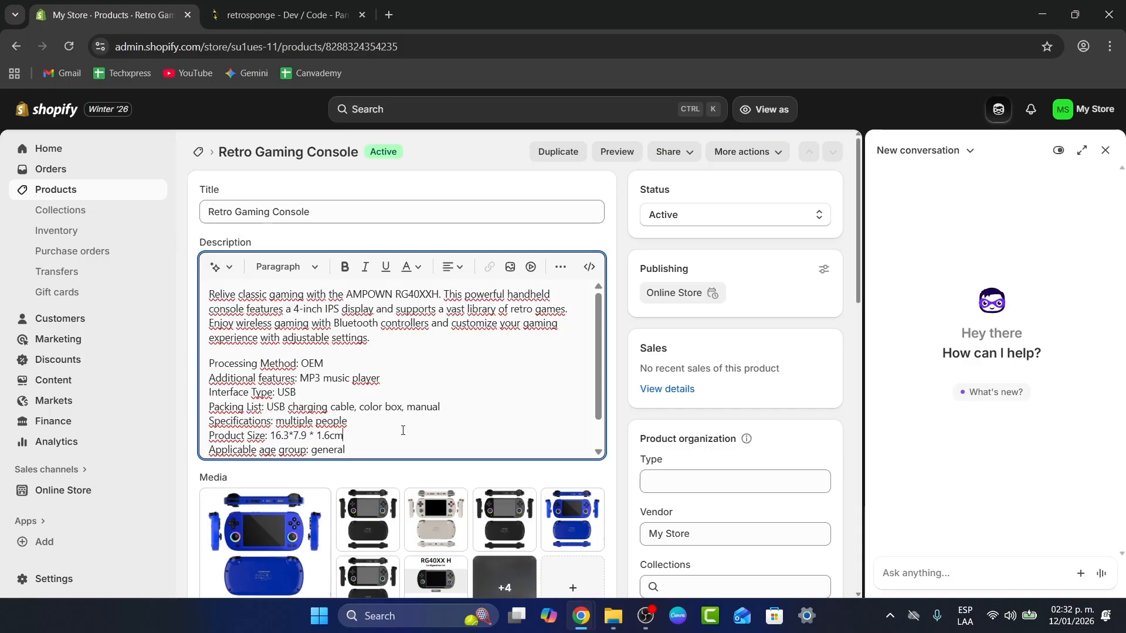
pyautogui.hotkey('ctrl', 'a')
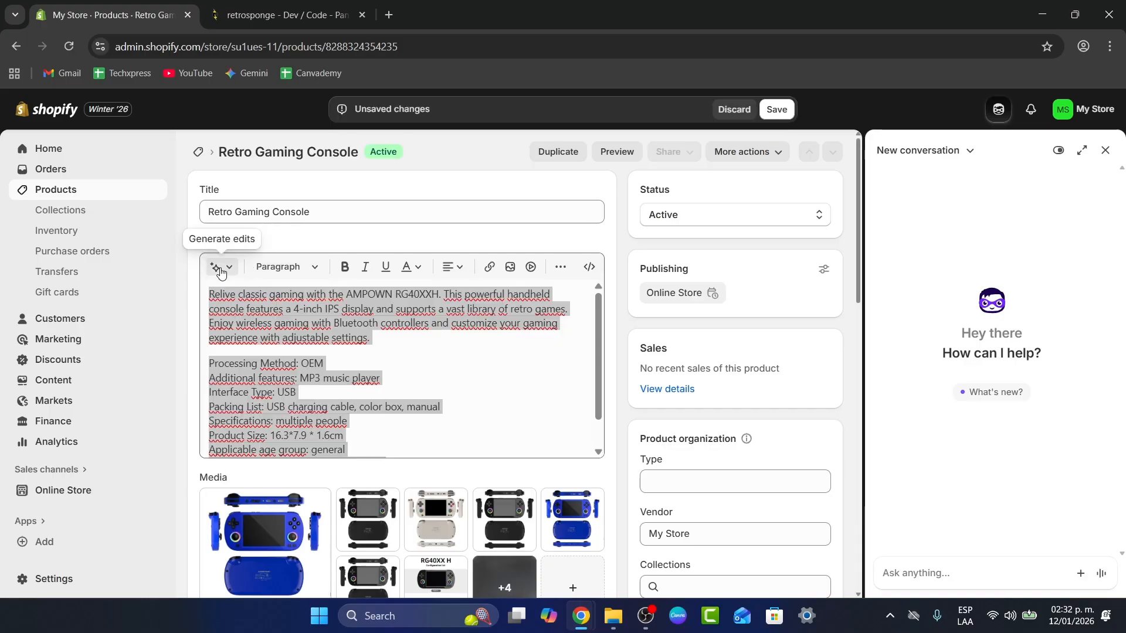
pyautogui.click(218, 267)
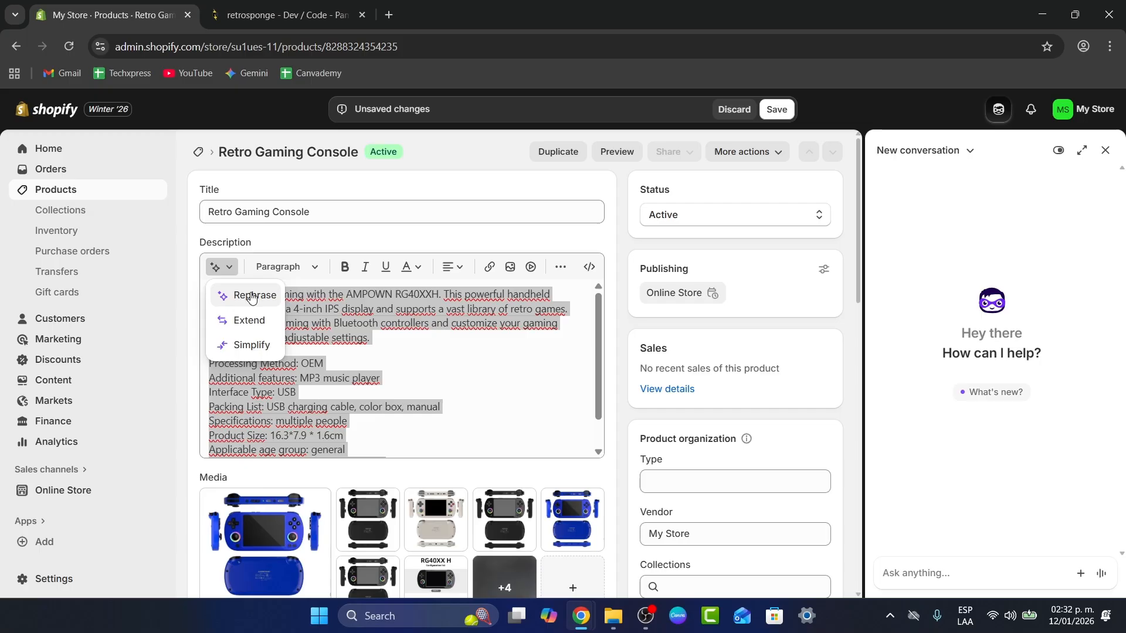
pyautogui.click(261, 295)
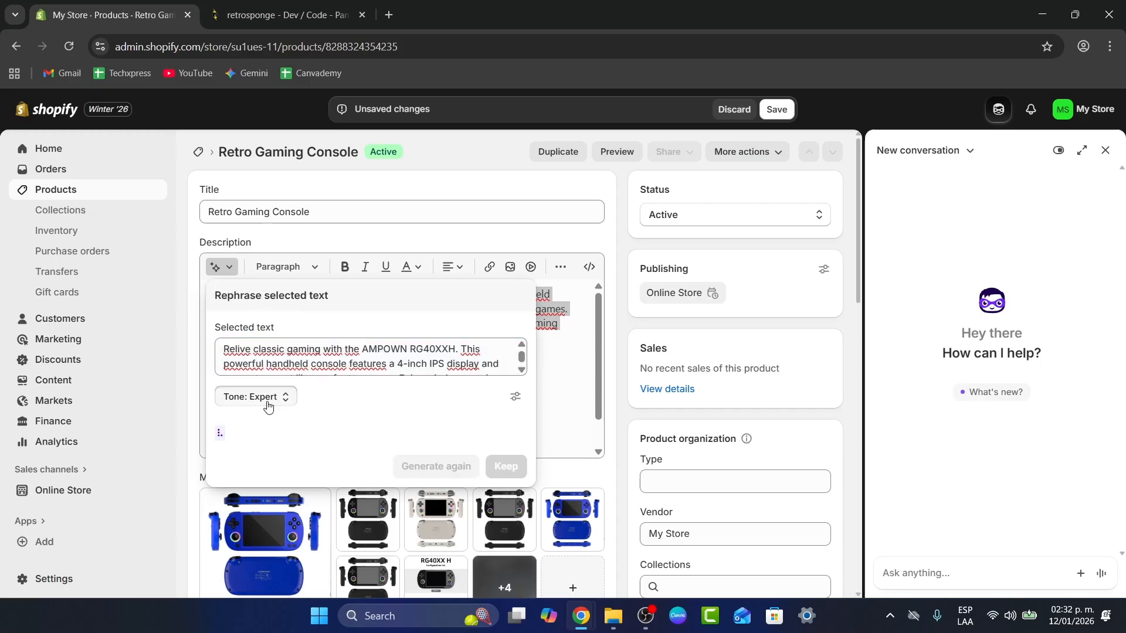
pyautogui.click(256, 396)
pyautogui.click(279, 226)
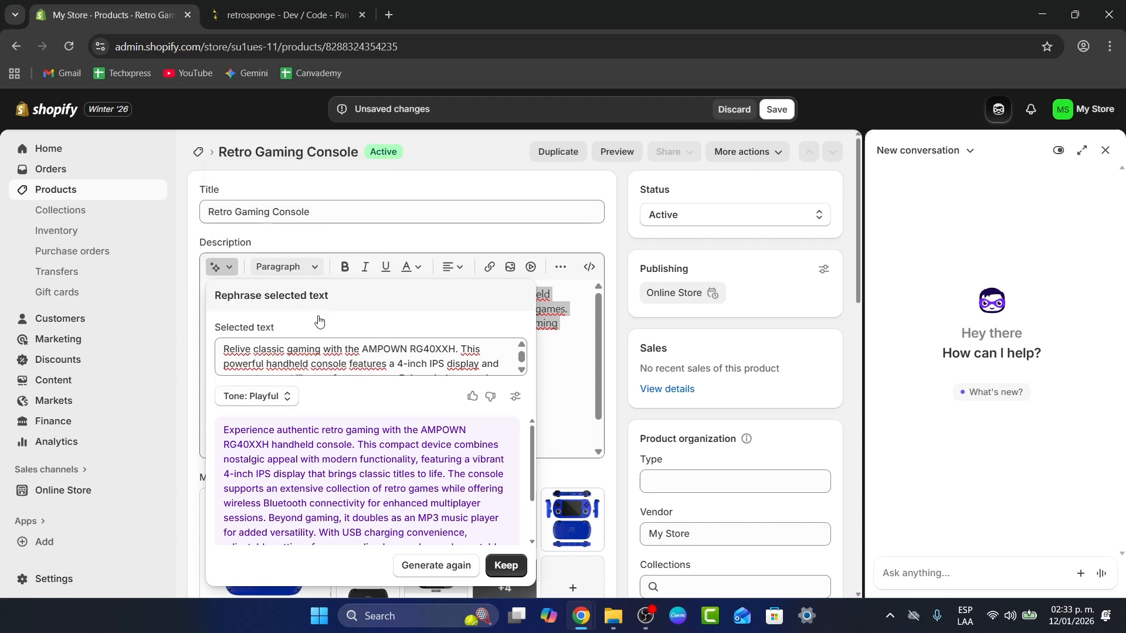
pyautogui.scroll(-1, 340, 442)
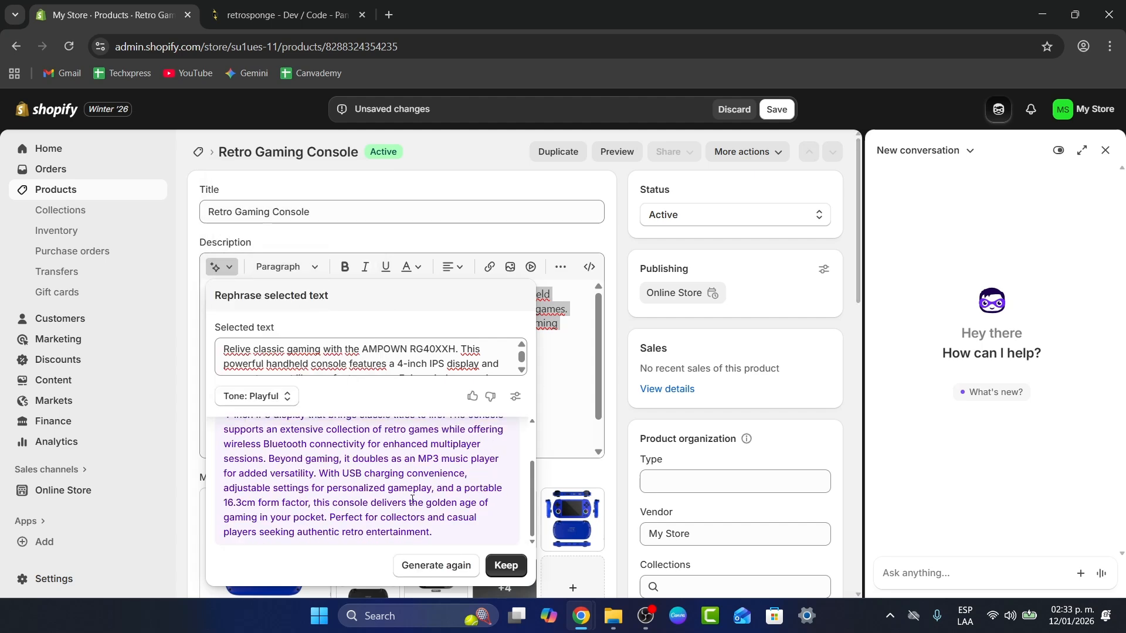
pyautogui.click(505, 566)
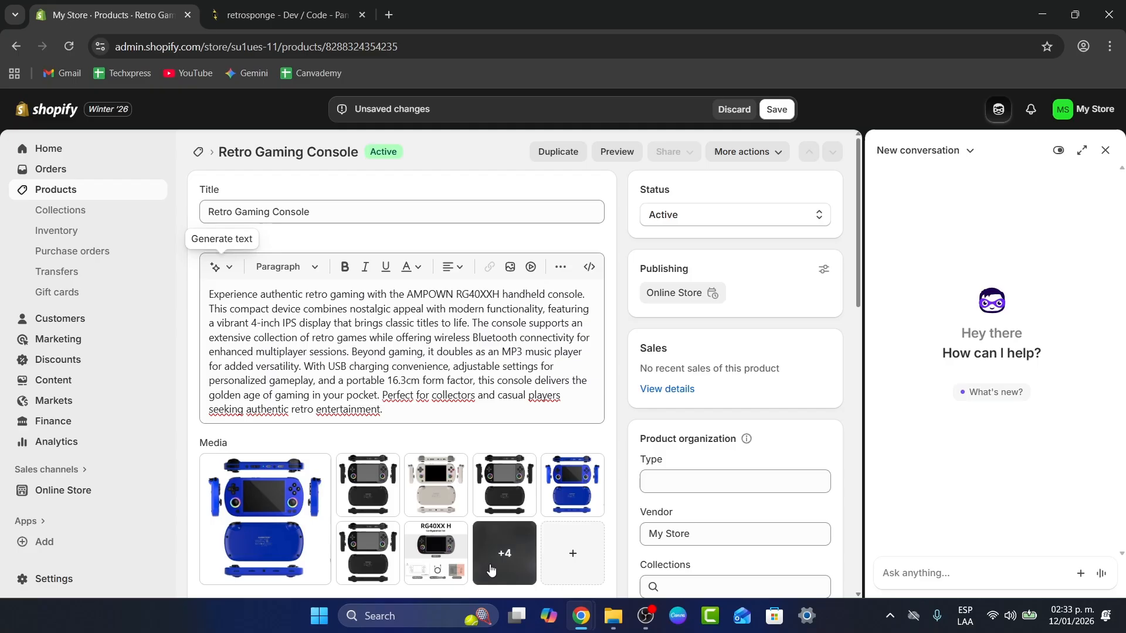
# Step: Move the black console image next to the main blue one into the first position of the product's media
pyautogui.scroll(-3, 428, 368)
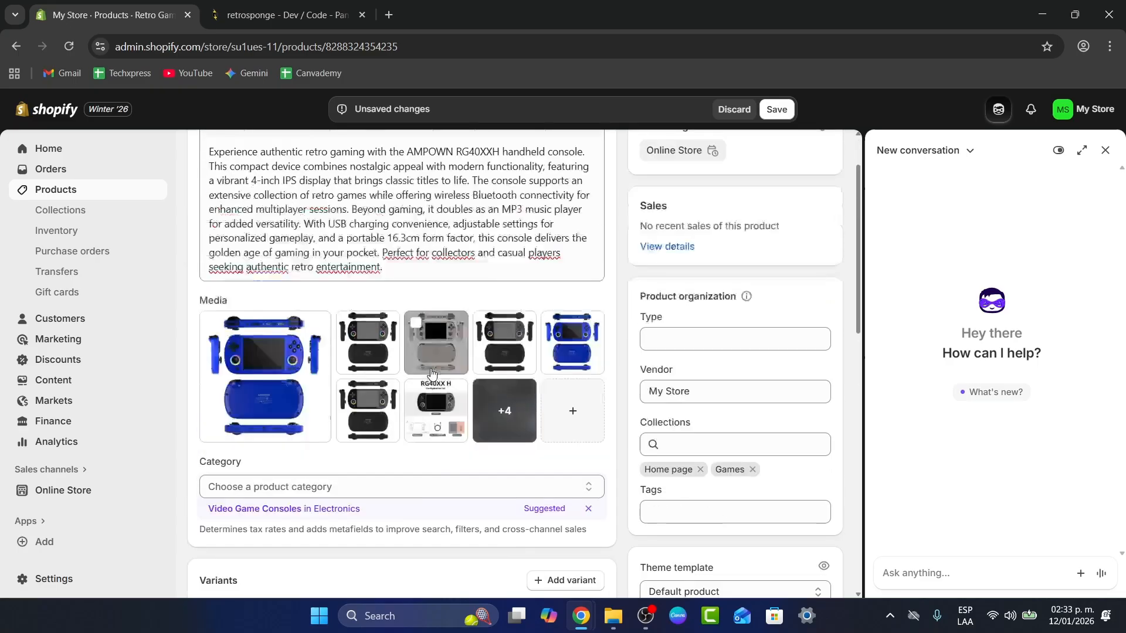
pyautogui.scroll(2, 432, 373)
pyautogui.click(413, 337)
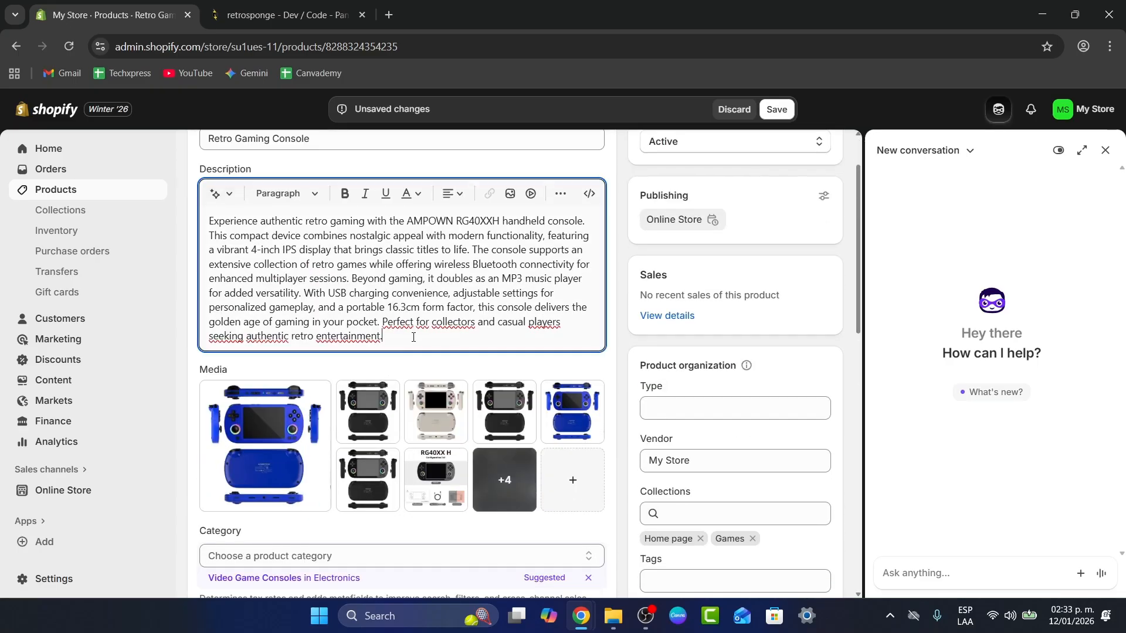
pyautogui.scroll(-1, 402, 317)
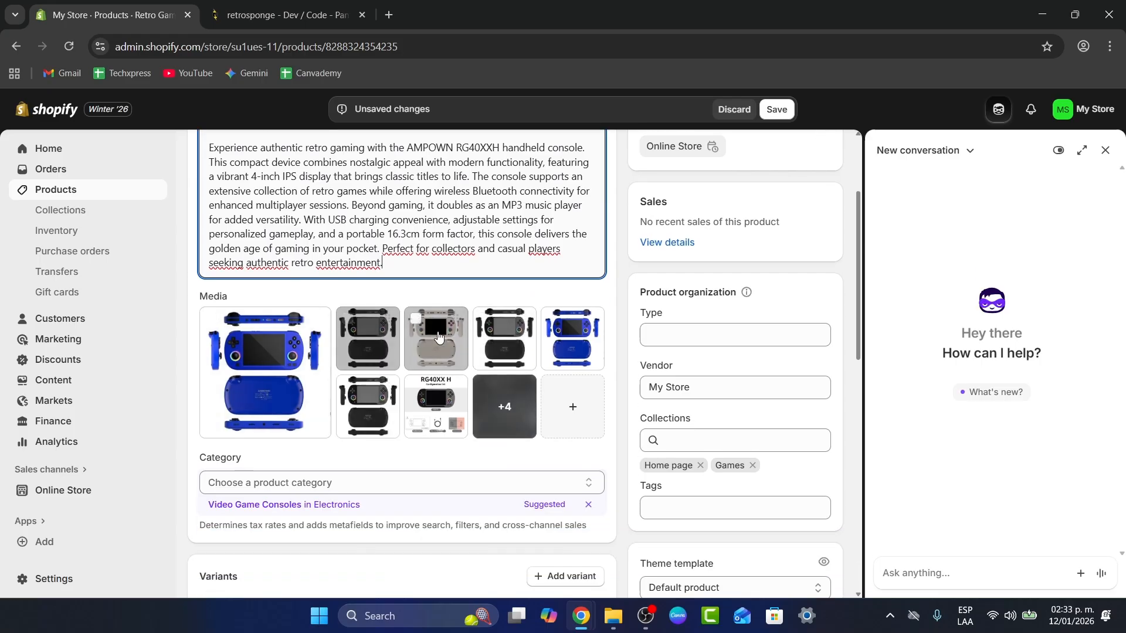
pyautogui.click(366, 359)
pyautogui.moveTo(365, 359); pyautogui.dragTo(255, 370)
# Step: Set the product category to the suggested Video Game Consoles in Electronics and save the product
pyautogui.scroll(-1, 421, 376)
pyautogui.scroll(-1, 420, 376)
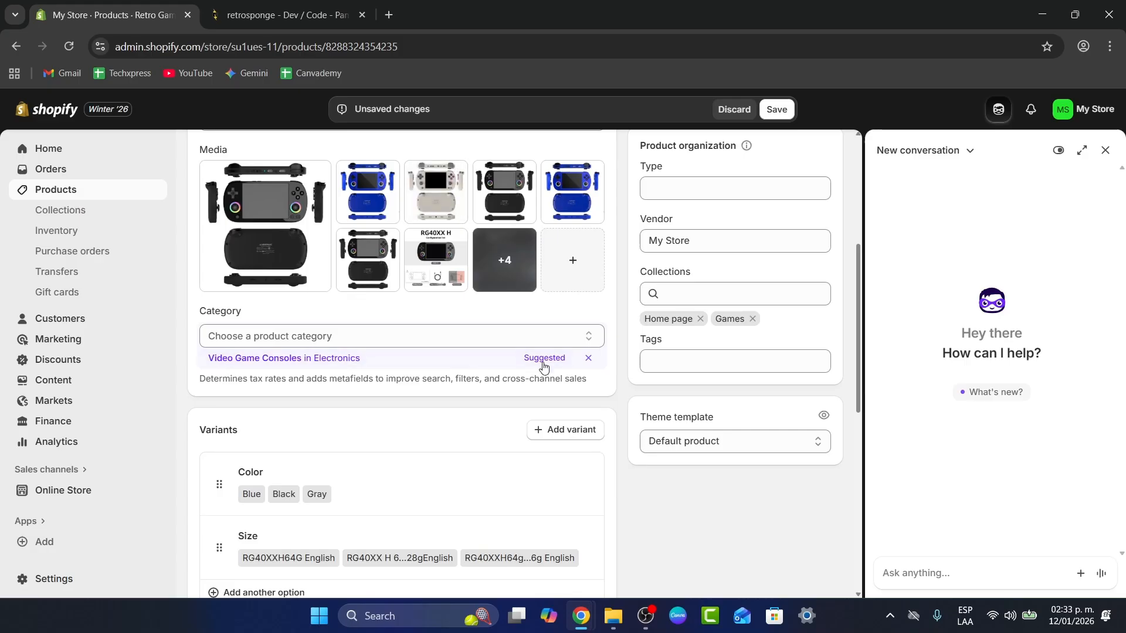
pyautogui.click(387, 360)
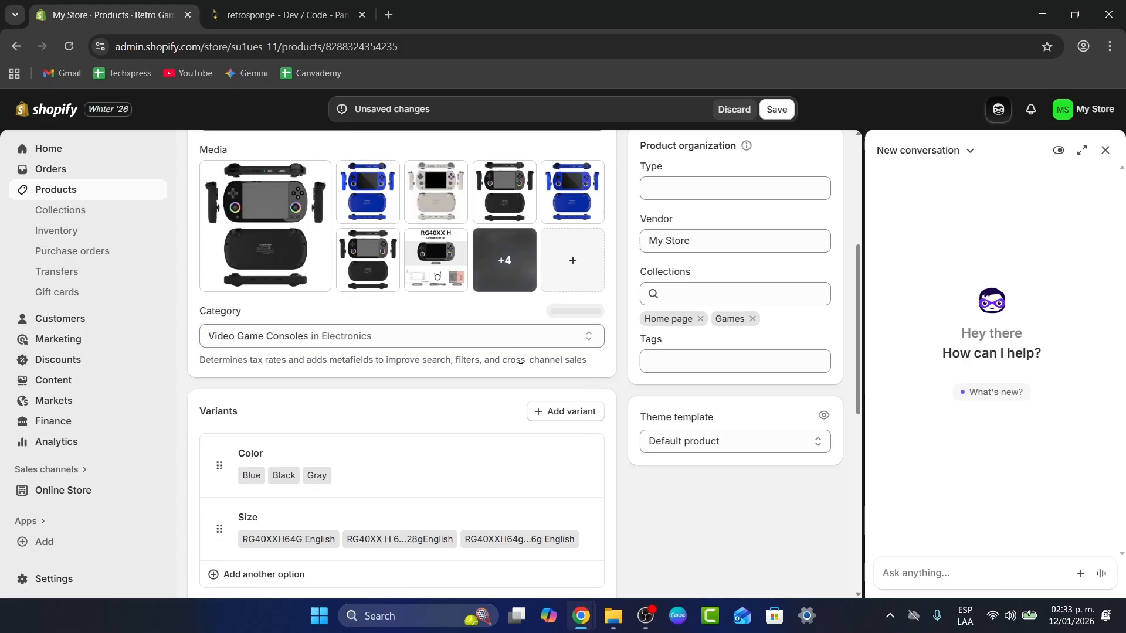
pyautogui.scroll(3, 587, 411)
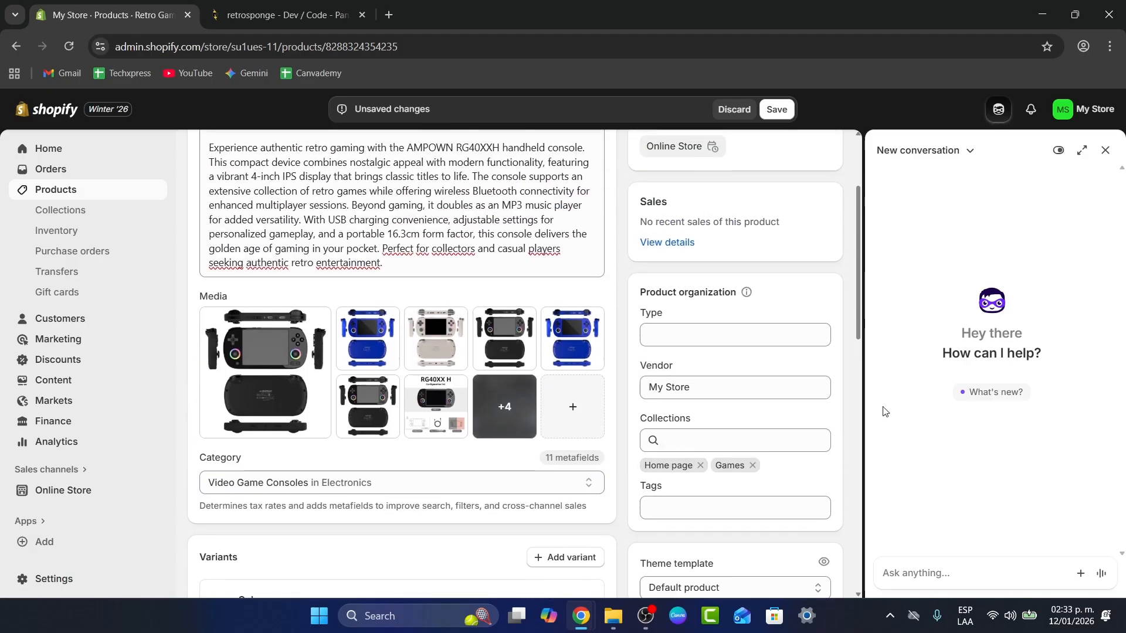
pyautogui.scroll(-6, 478, 460)
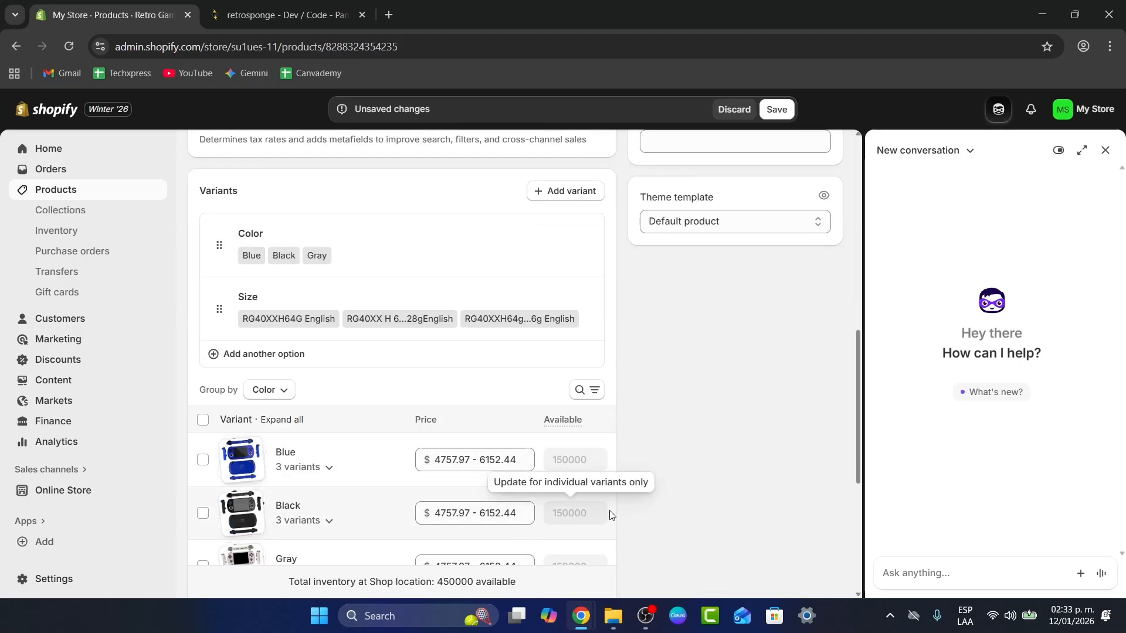
pyautogui.scroll(-4, 628, 398)
pyautogui.scroll(-3, 638, 447)
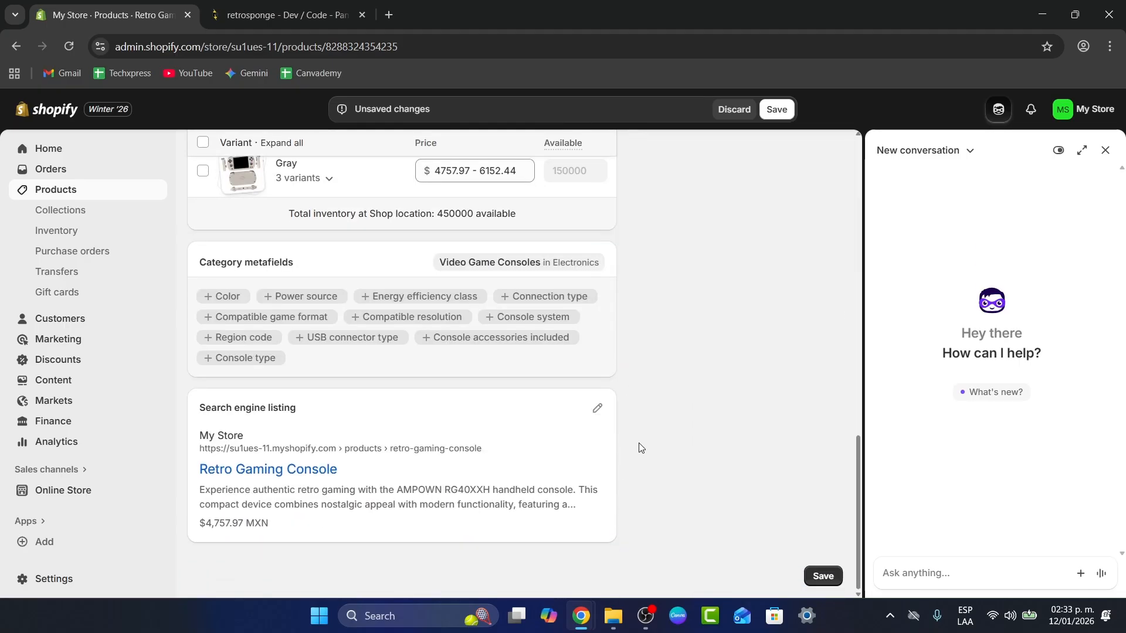
pyautogui.click(820, 577)
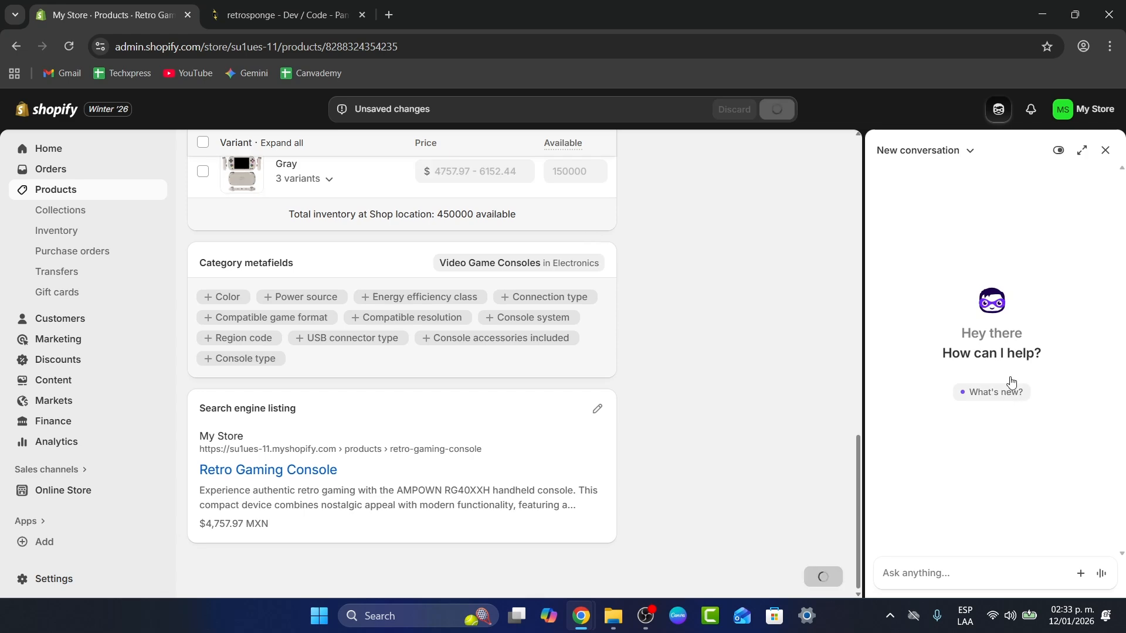
# Step: Ask the Sidekick assistant "what does my store needs to get started?" in a new conversation
pyautogui.click(971, 154)
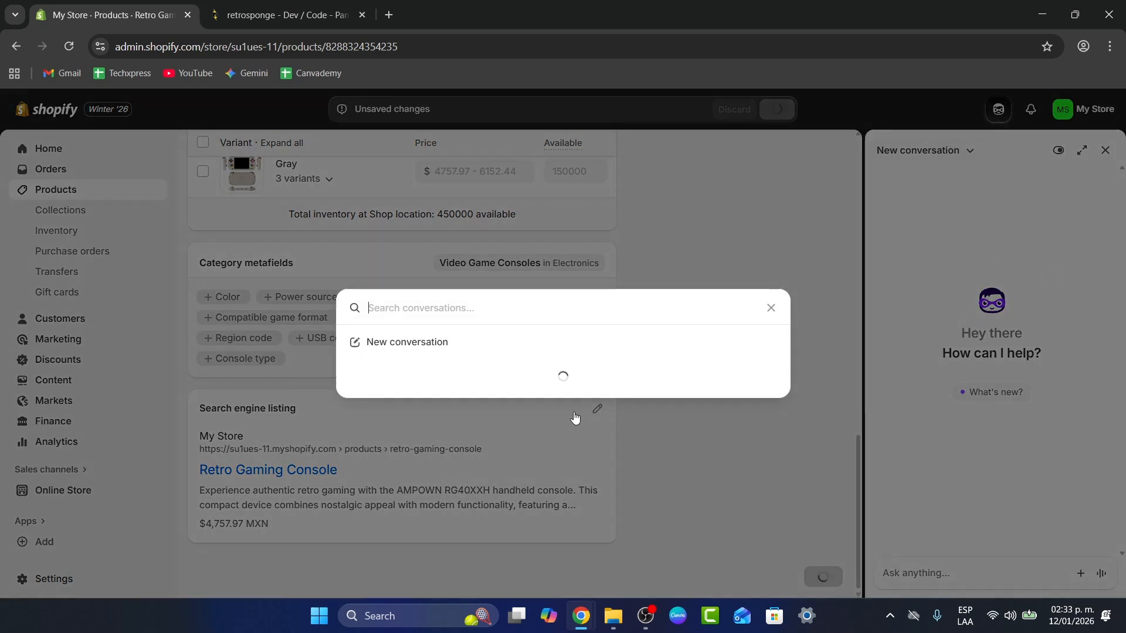
pyautogui.click(771, 309)
pyautogui.click(954, 572)
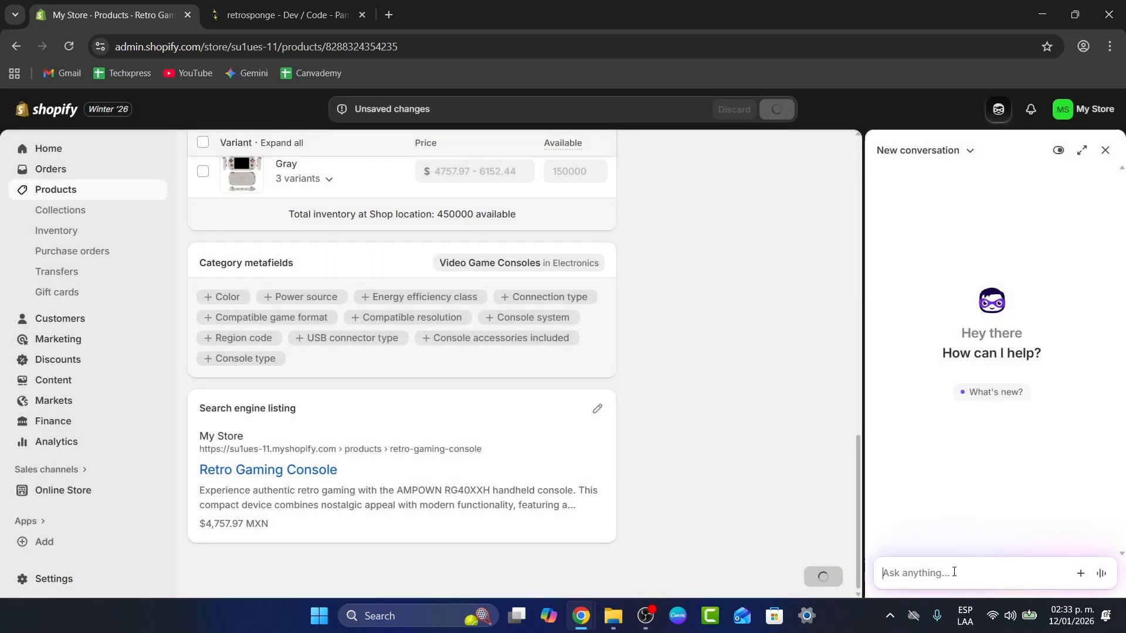
pyautogui.write('what ')
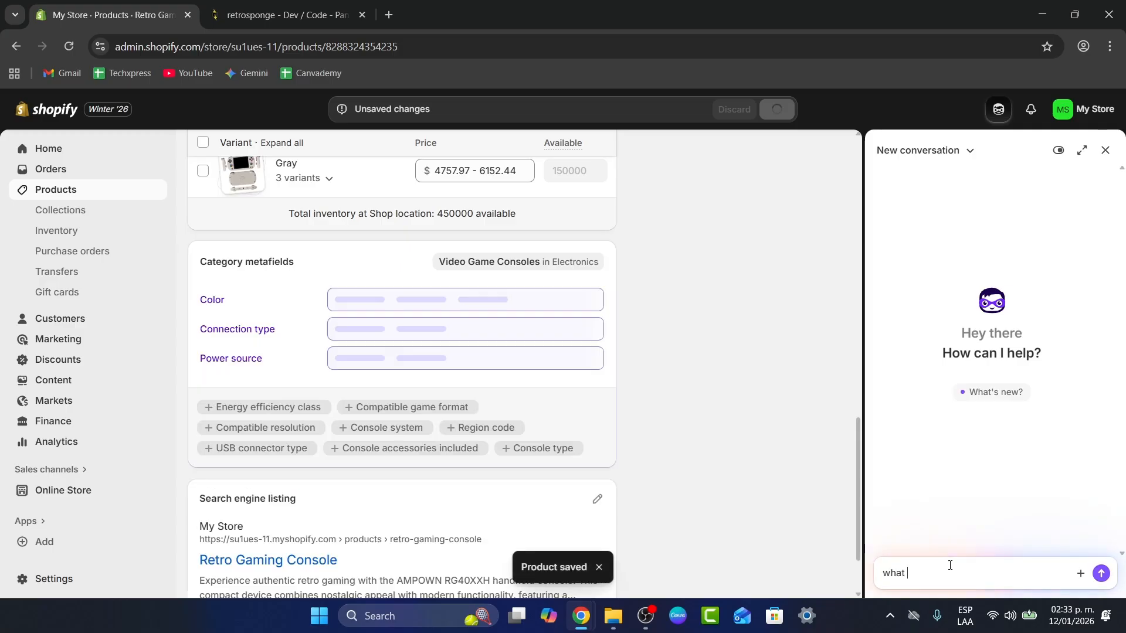
pyautogui.write('does my sto')
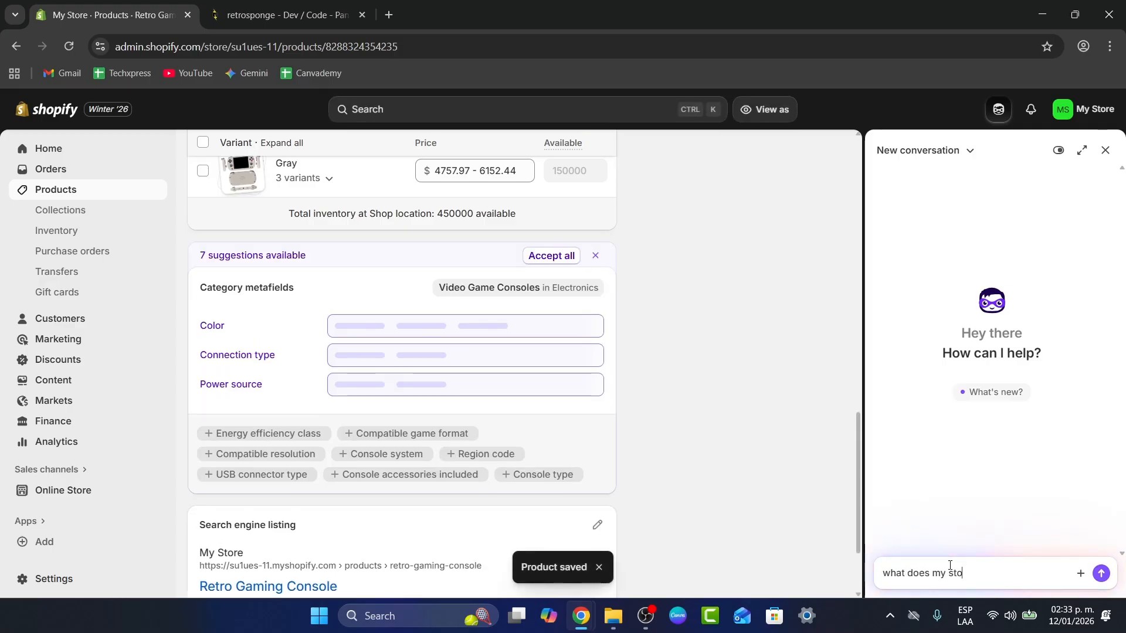
pyautogui.write('re needs to get')
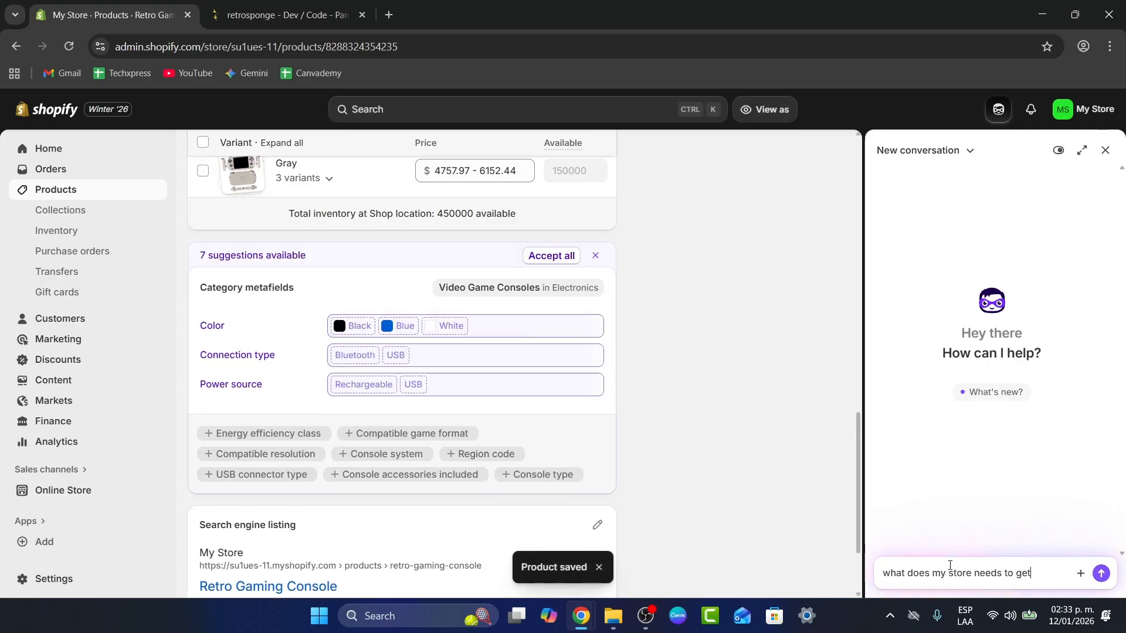
pyautogui.write(' started?')
pyautogui.press('Return')
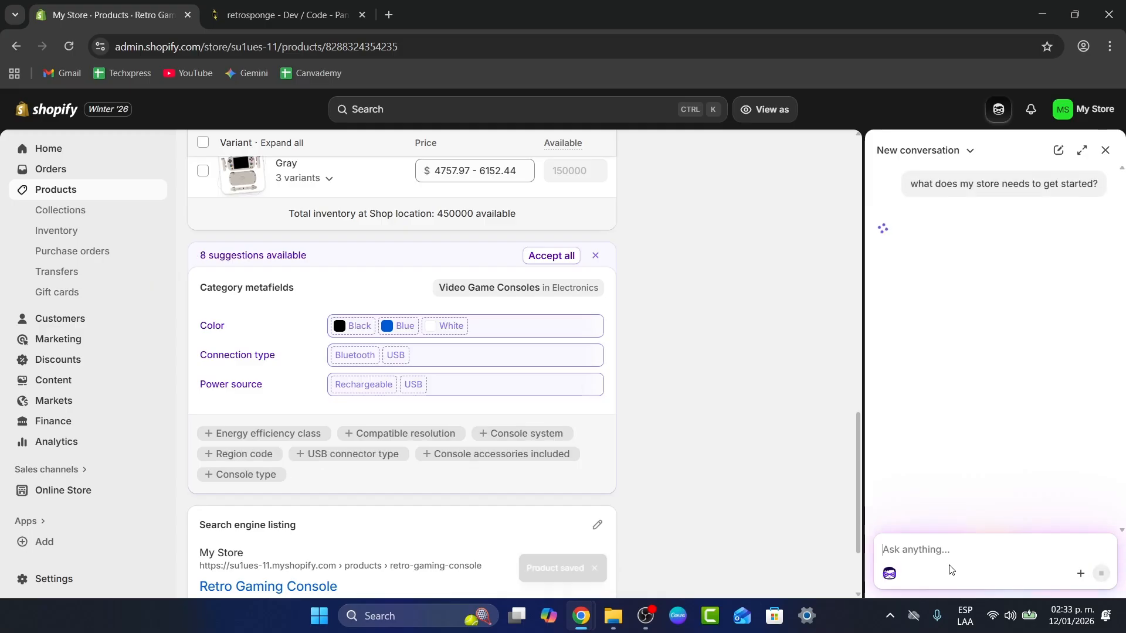
# Step: Accept all suggested category metafields for the product and save it
pyautogui.click(554, 257)
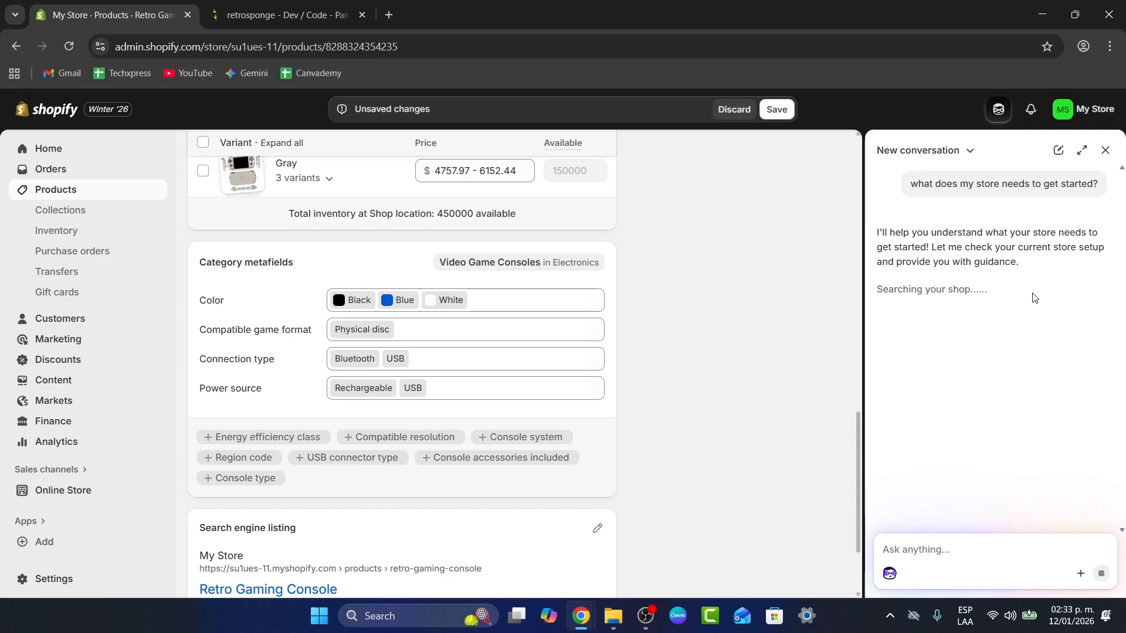
pyautogui.click(776, 109)
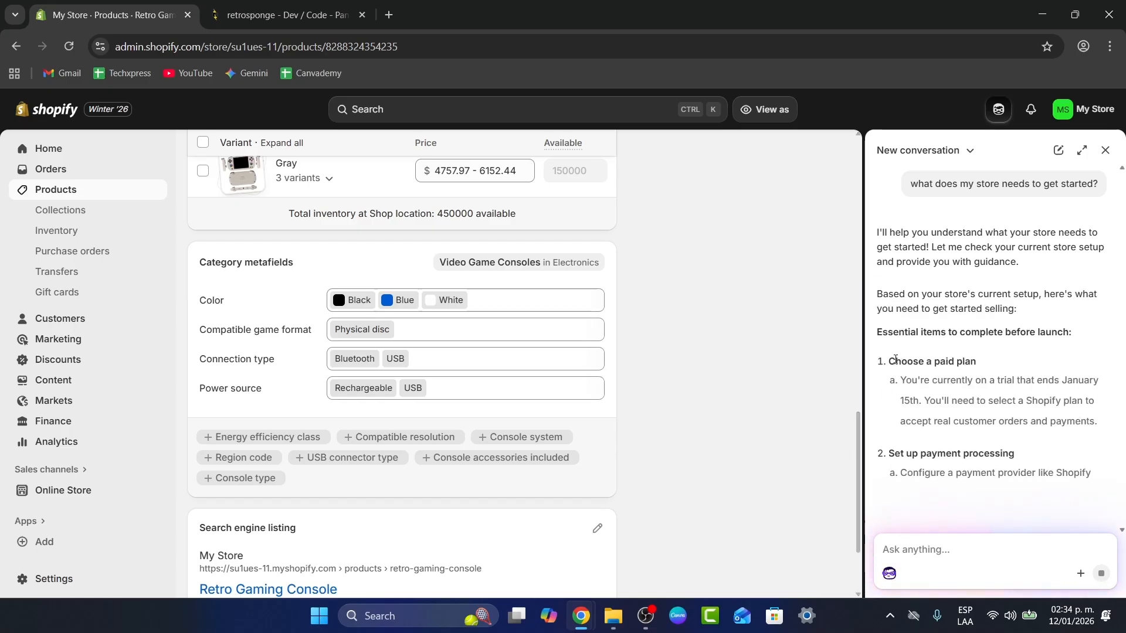
# Step: Read through the assistant's answer, from the essential items before launch to the optional recommendations
pyautogui.moveTo(895, 361); pyautogui.dragTo(1066, 368)
pyautogui.scroll(-1, 1007, 394)
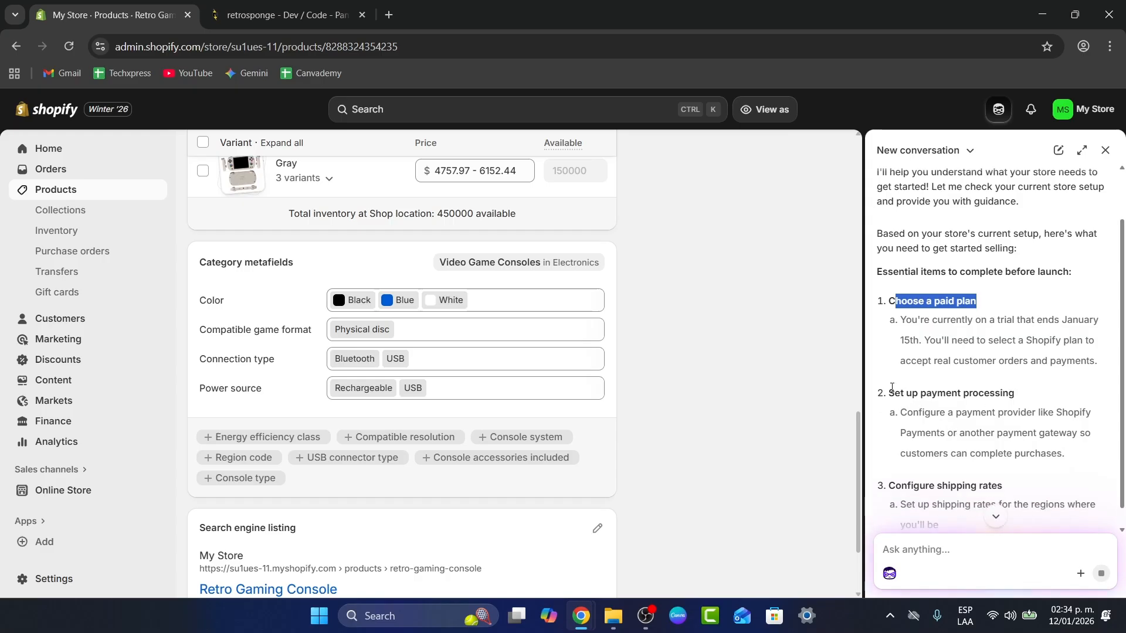
pyautogui.tripleClick(1008, 394)
pyautogui.scroll(-1, 996, 470)
pyautogui.moveTo(903, 432); pyautogui.dragTo(1062, 400)
pyautogui.scroll(-1, 1063, 400)
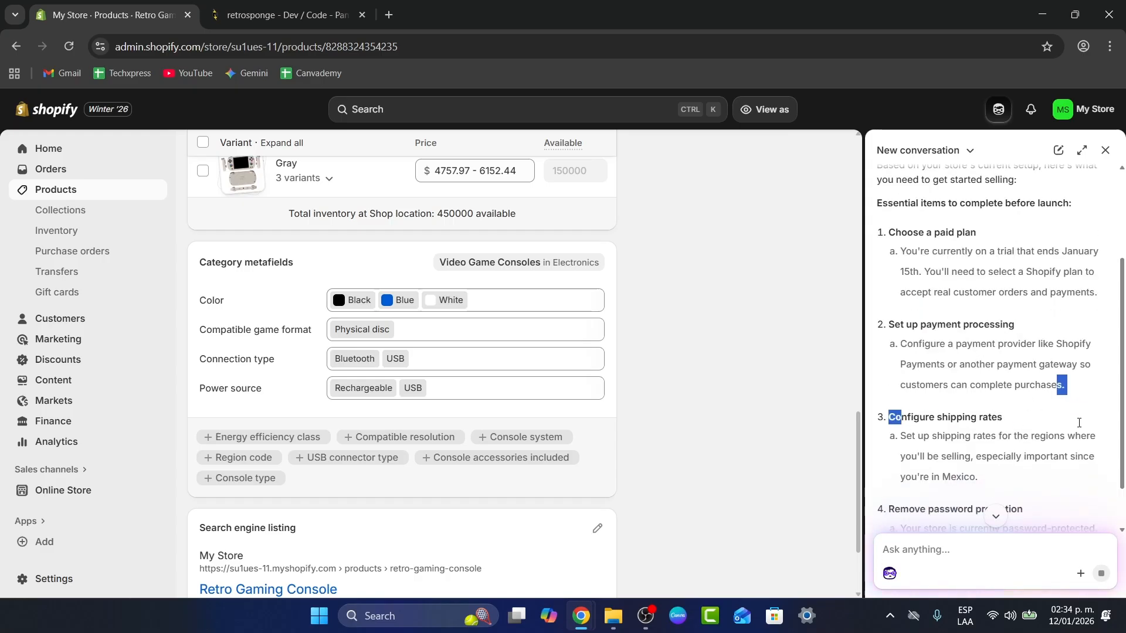
pyautogui.moveTo(913, 443); pyautogui.dragTo(1024, 444)
pyautogui.scroll(-2, 1094, 455)
pyautogui.scroll(-1, 939, 463)
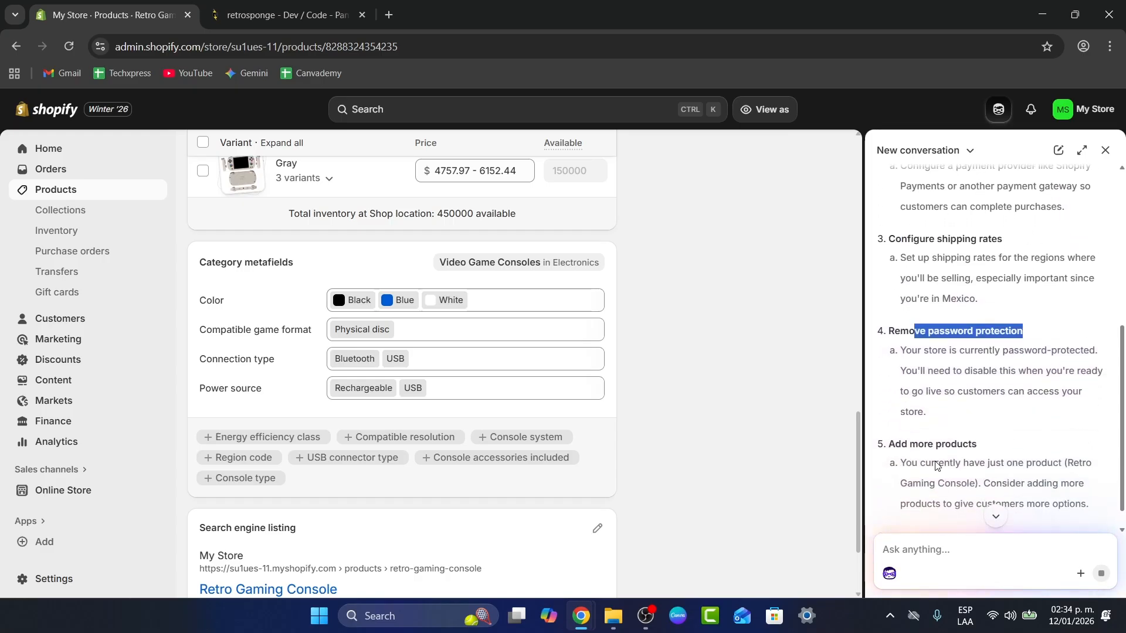
pyautogui.moveTo(911, 444); pyautogui.dragTo(978, 444)
pyautogui.scroll(-5, 1043, 447)
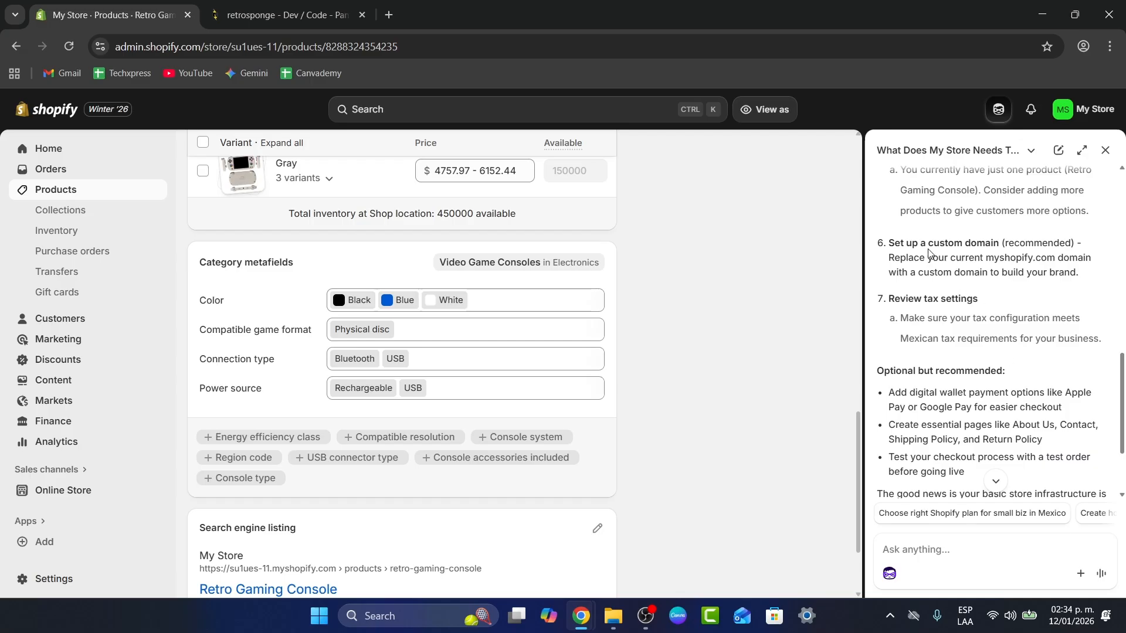
pyautogui.moveTo(929, 250); pyautogui.dragTo(1036, 247)
pyautogui.moveTo(929, 298); pyautogui.dragTo(978, 299)
pyautogui.scroll(-2, 978, 328)
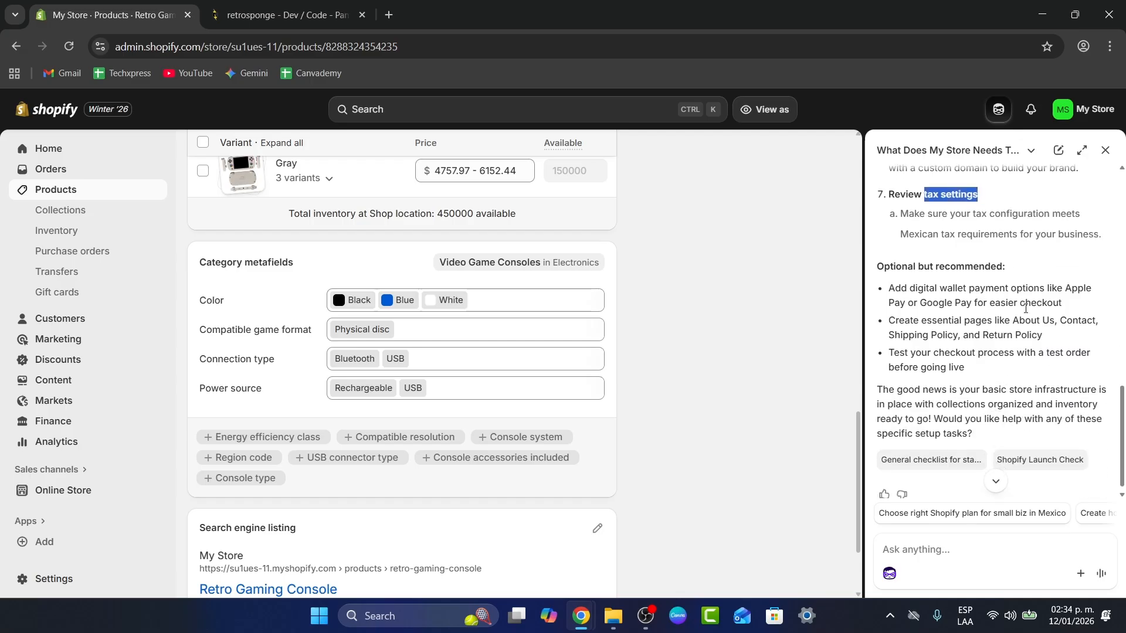
pyautogui.moveTo(945, 252); pyautogui.dragTo(1002, 373)
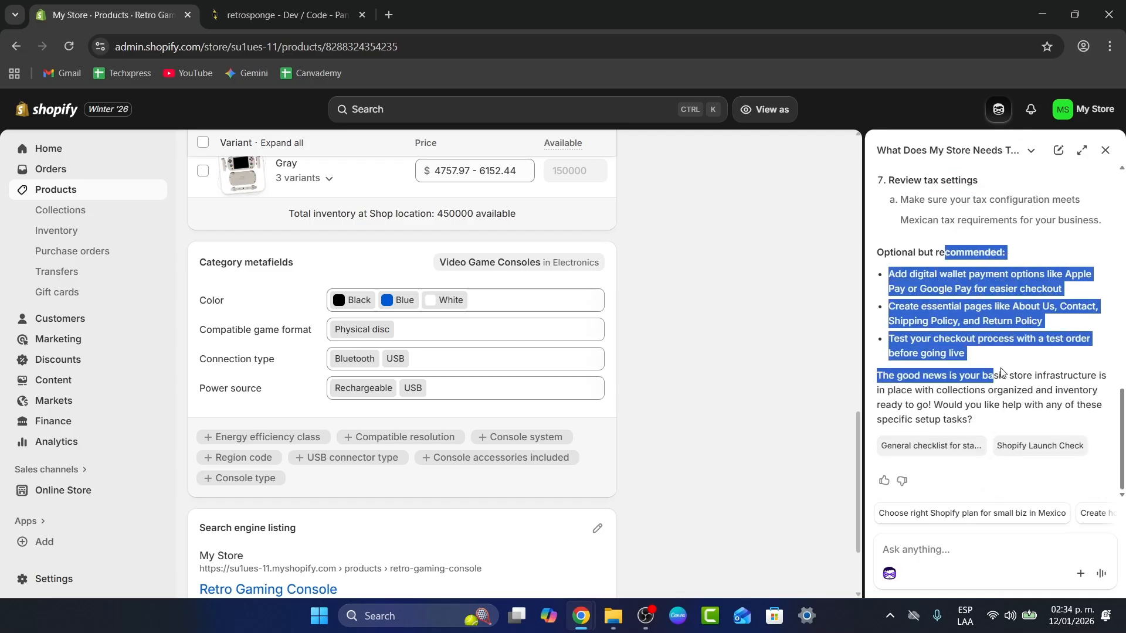
pyautogui.click(901, 472)
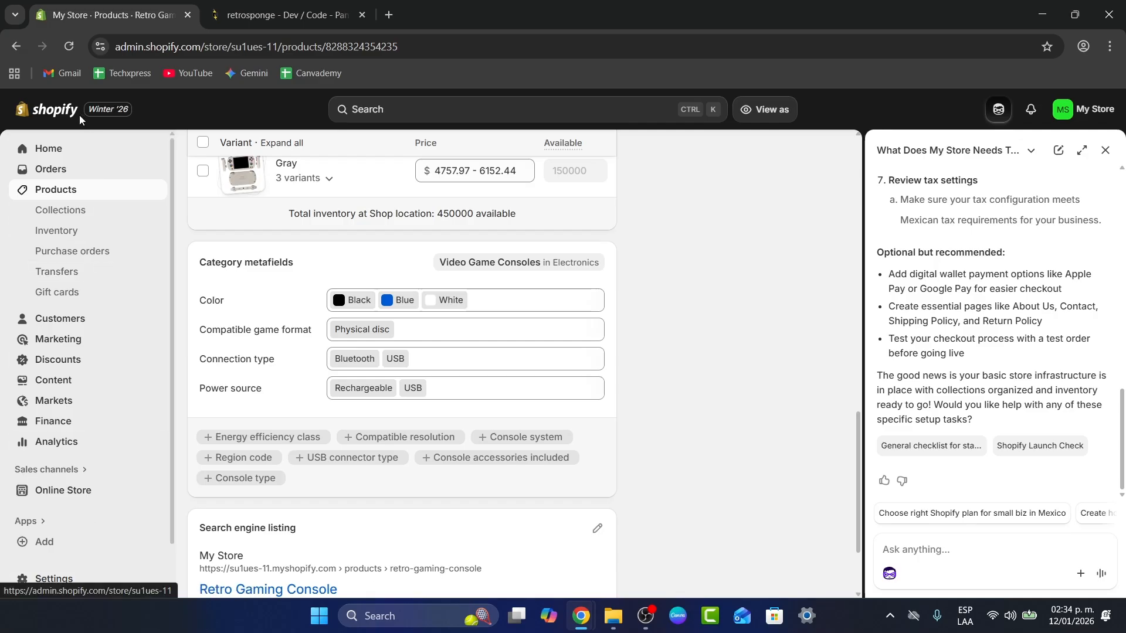
# Step: Go to the Home page of the store admin
pyautogui.click(44, 149)
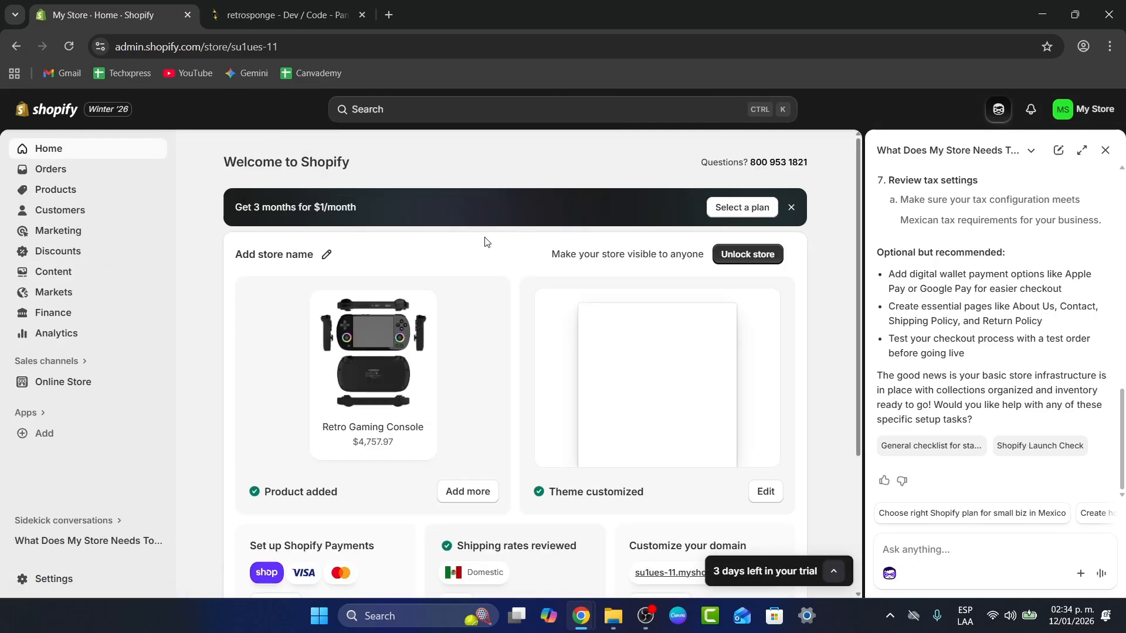
# Step: Open the current Clarity theme of the online store for editing and close the assistant conversation
pyautogui.scroll(-3, 485, 242)
pyautogui.scroll(3, 485, 247)
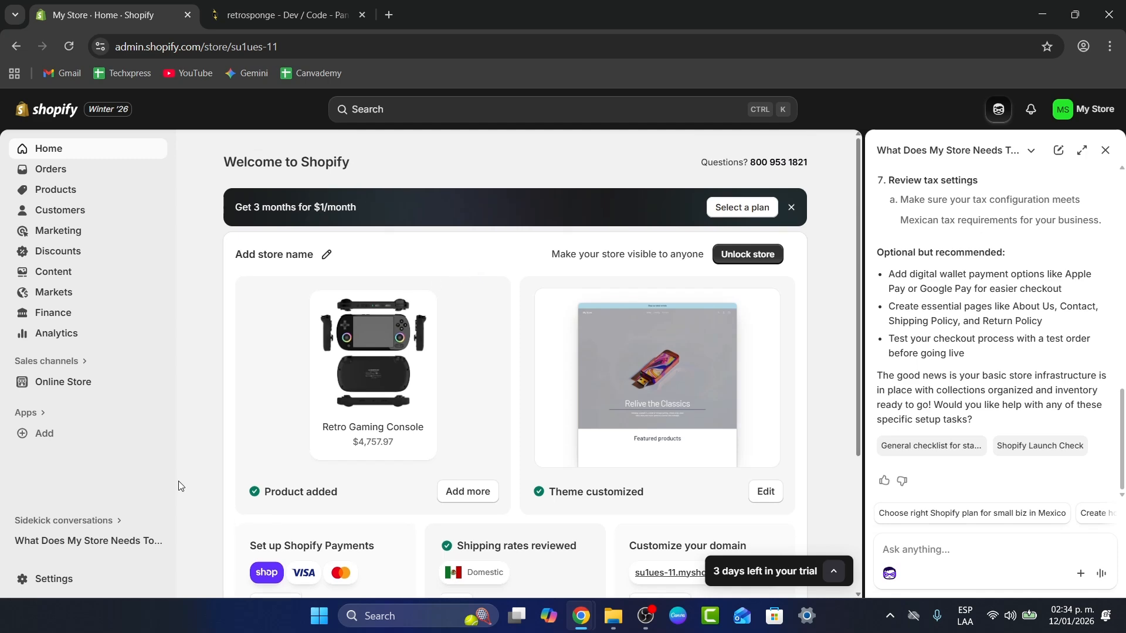
pyautogui.scroll(-3, 540, 444)
pyautogui.scroll(-1, 540, 444)
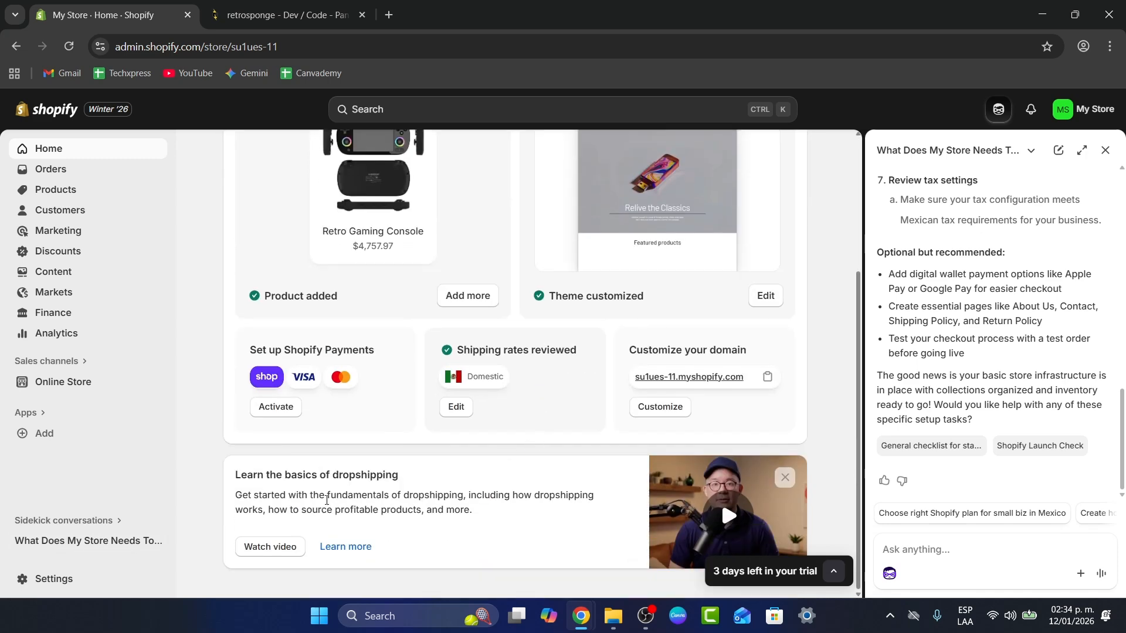
pyautogui.scroll(3, 807, 387)
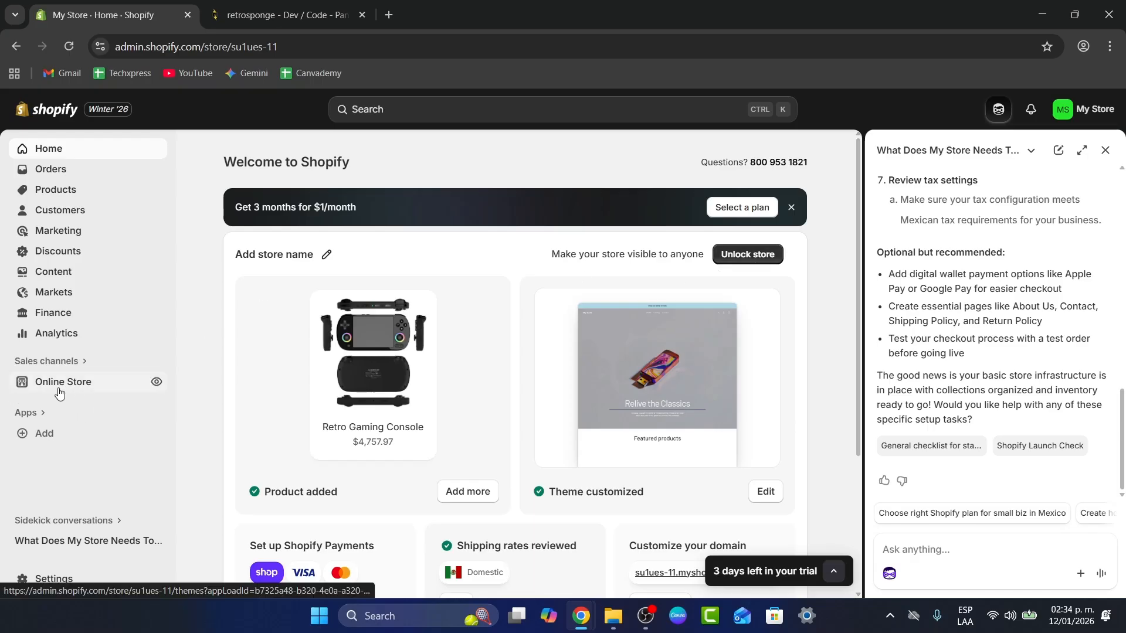
pyautogui.click(91, 383)
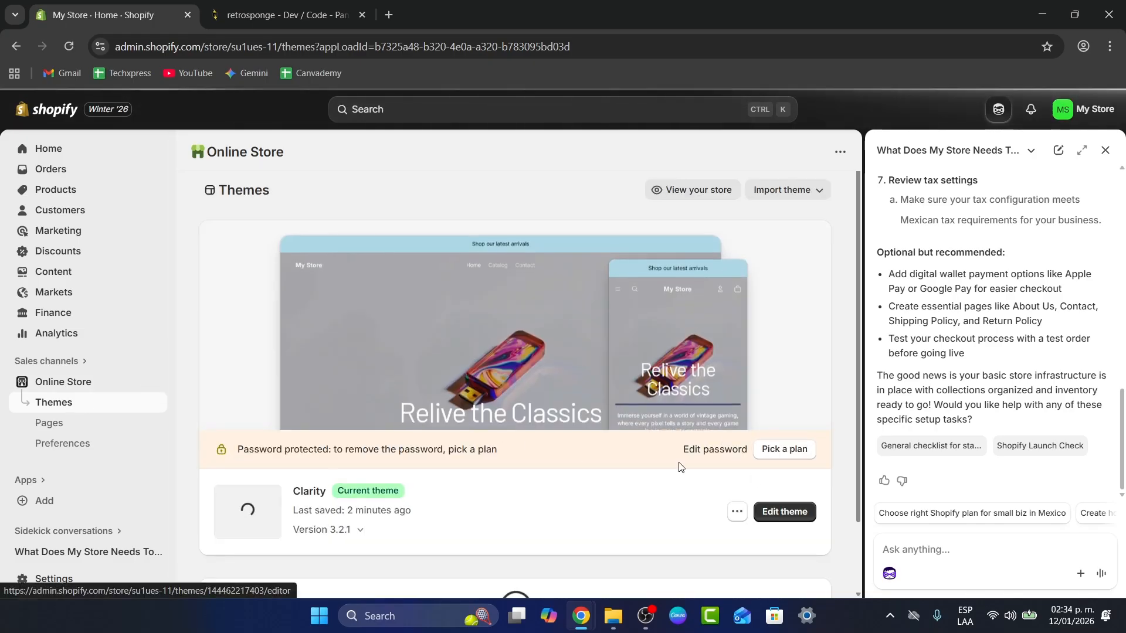
pyautogui.click(790, 522)
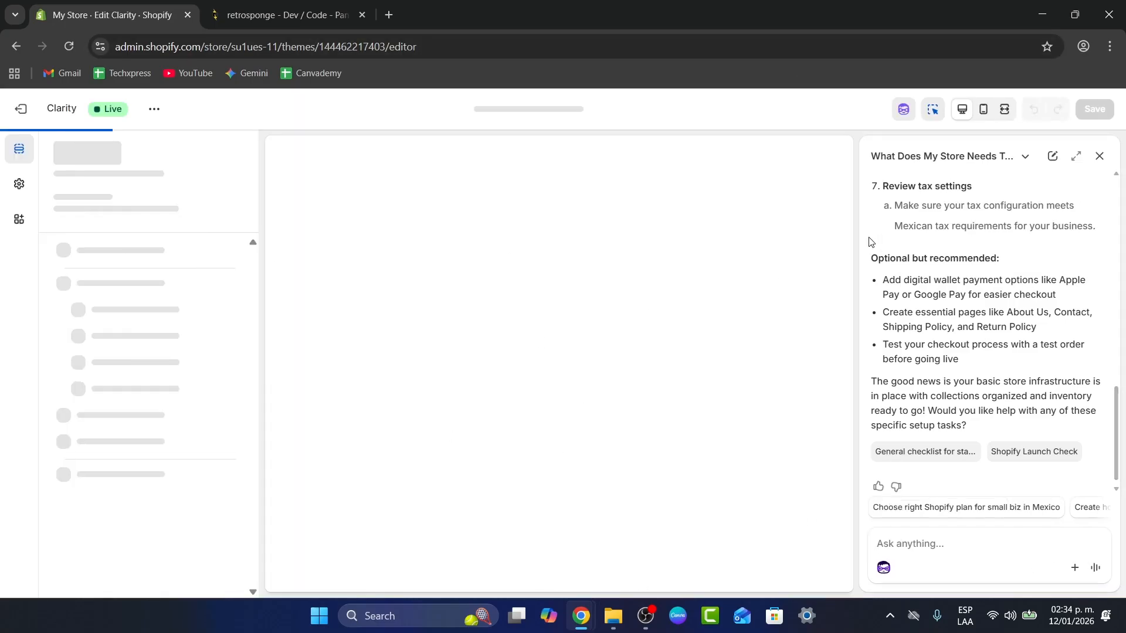
pyautogui.click(1100, 156)
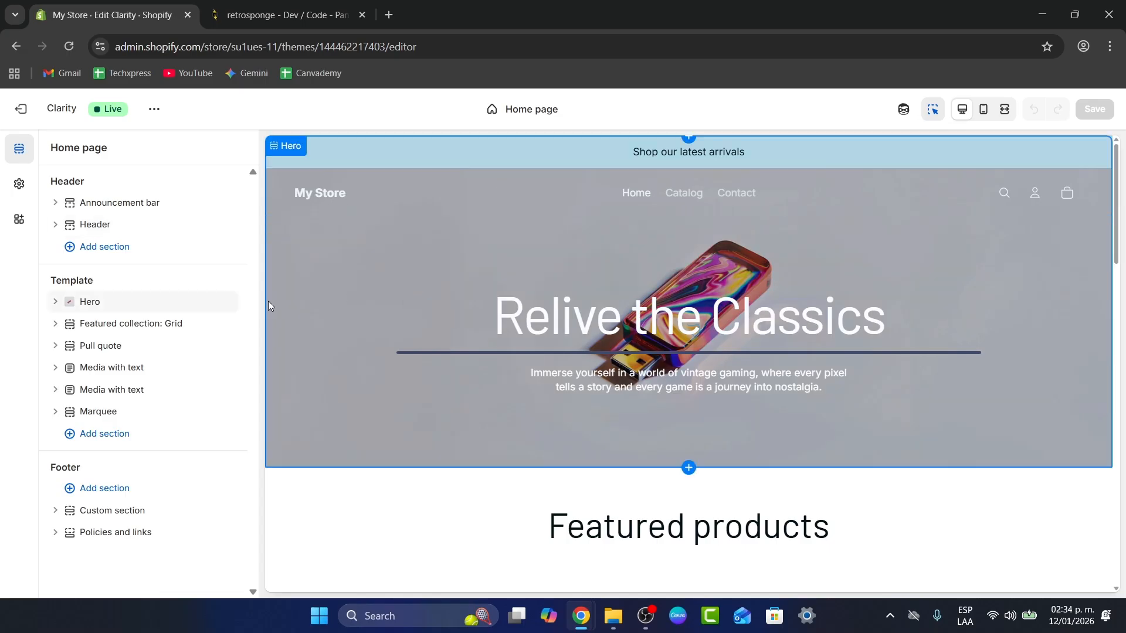
# Step: Try to have the assistant rewrite the "A haven for nostalgic gamers" text block with the prompt "adapt this to my niche and or product"
pyautogui.click(572, 319)
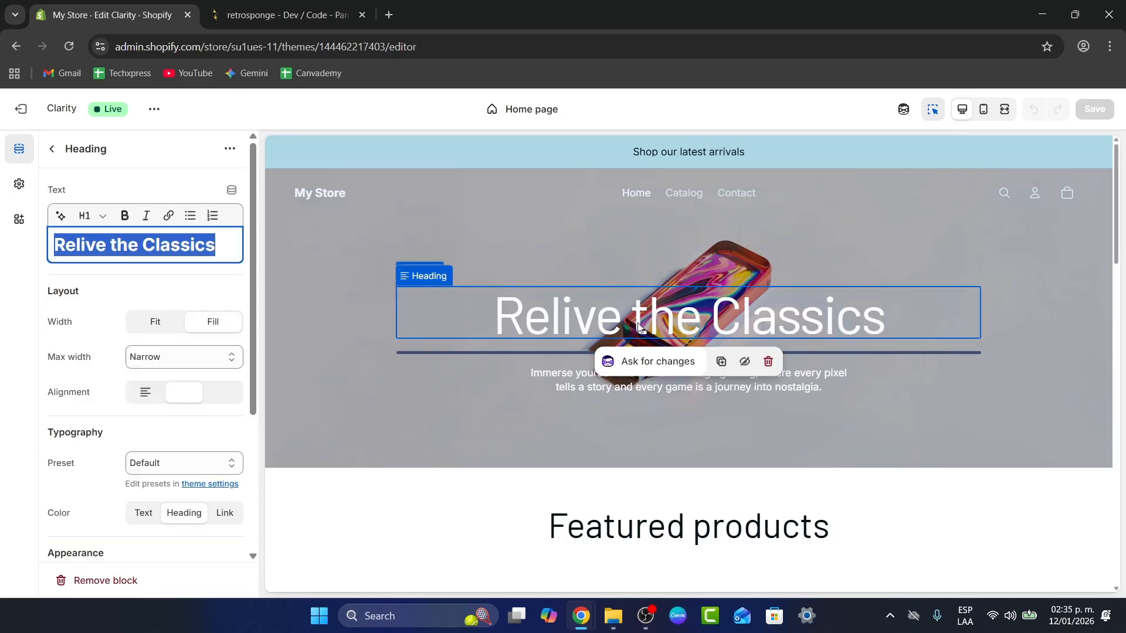
pyautogui.scroll(-4, 821, 358)
pyautogui.scroll(-4, 744, 332)
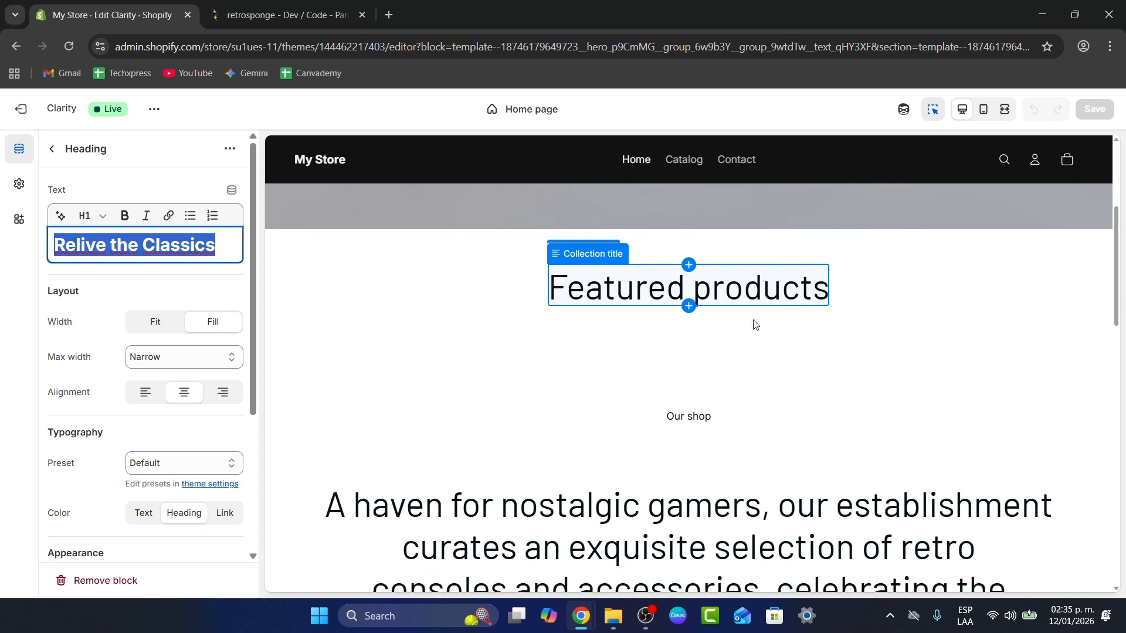
pyautogui.click(671, 352)
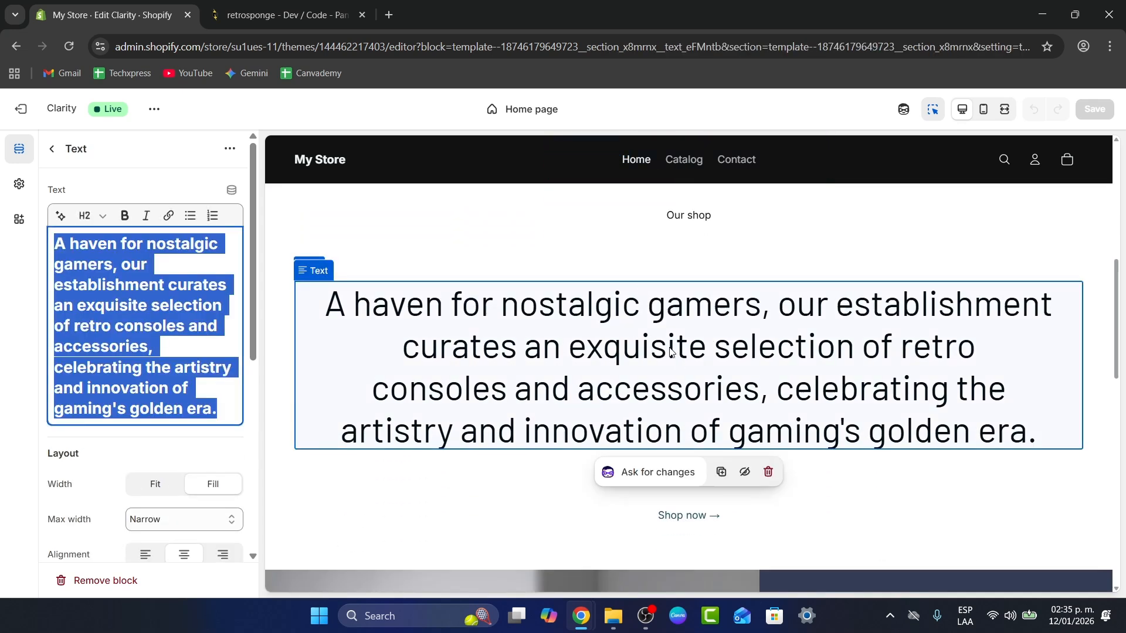
pyautogui.click(657, 473)
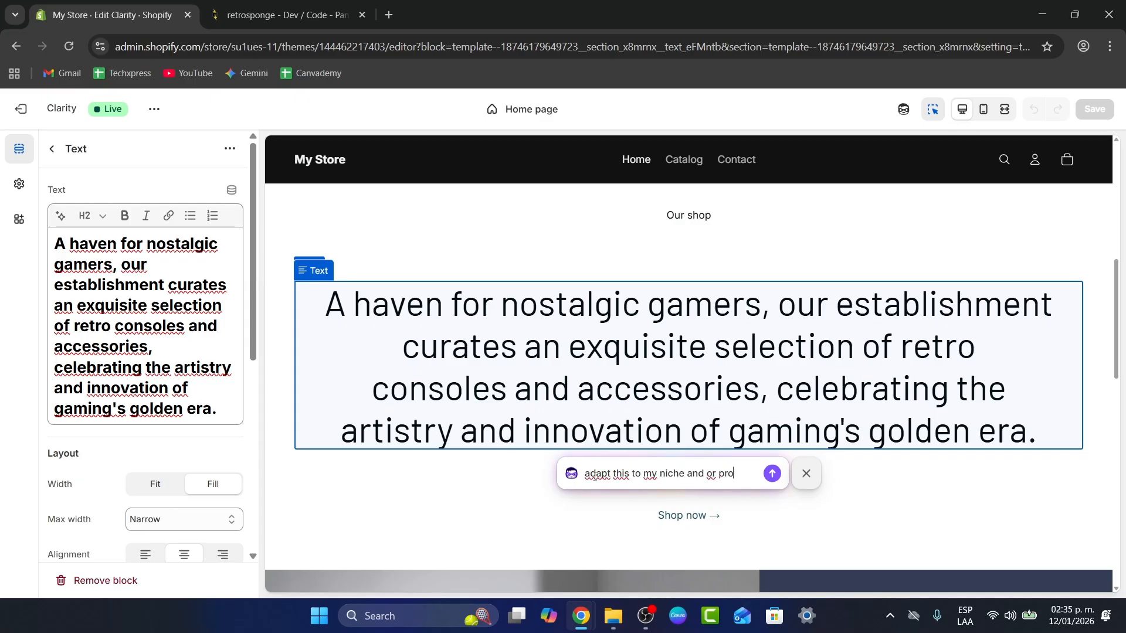
pyautogui.write('adapt this to my niche and or product')
pyautogui.press('Return')
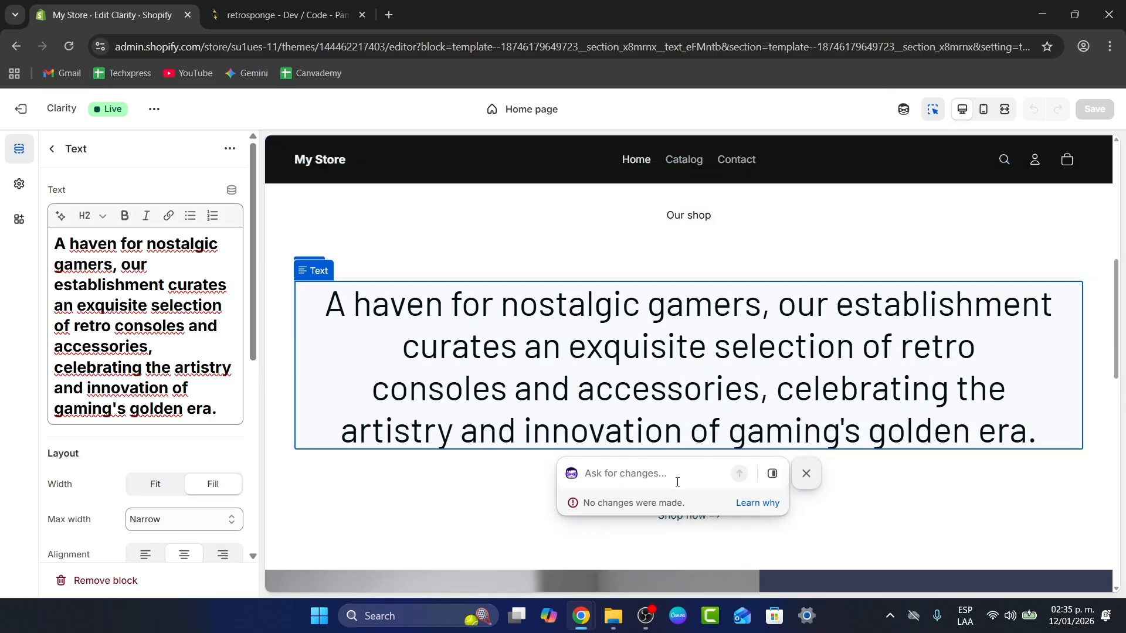
pyautogui.click(824, 517)
# Step: Replace the image beside "Curated Selection" with the free "gaming" search image of a man holding up two controllers before a TV
pyautogui.scroll(-3, 815, 486)
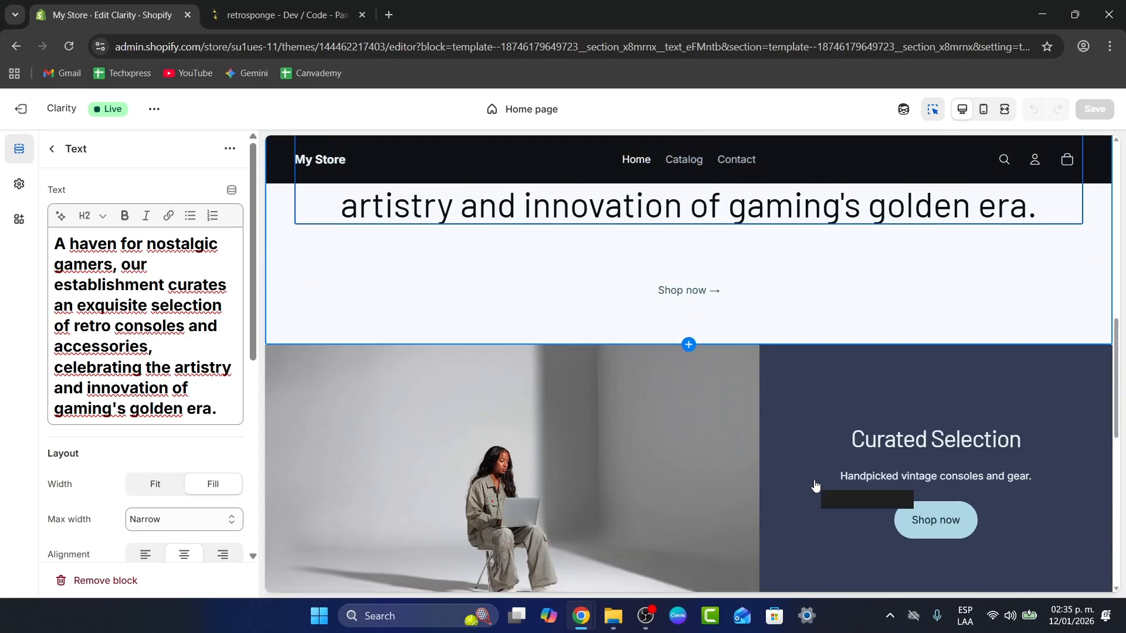
pyautogui.scroll(-1, 815, 485)
pyautogui.click(550, 464)
pyautogui.scroll(-1, 541, 408)
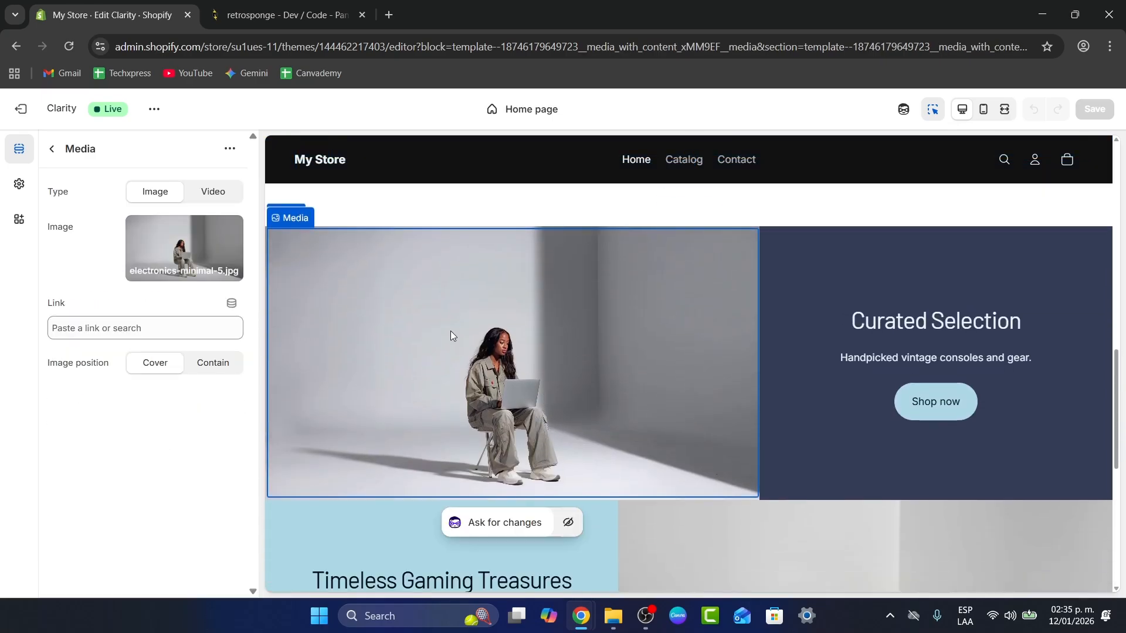
pyautogui.click(225, 234)
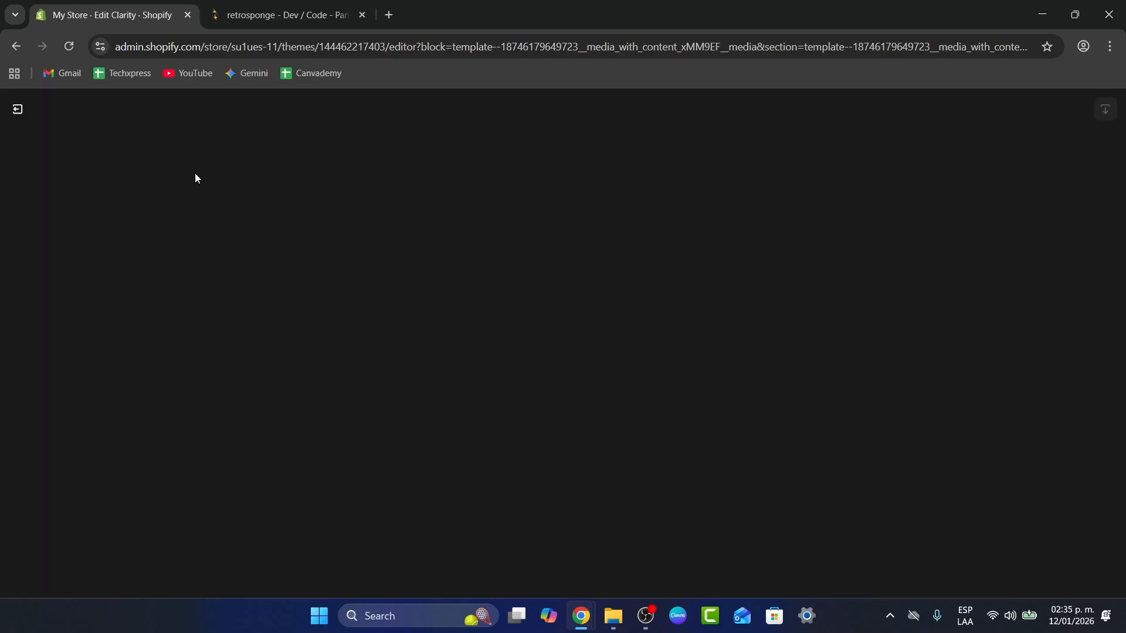
pyautogui.click(15, 112)
pyautogui.click(186, 257)
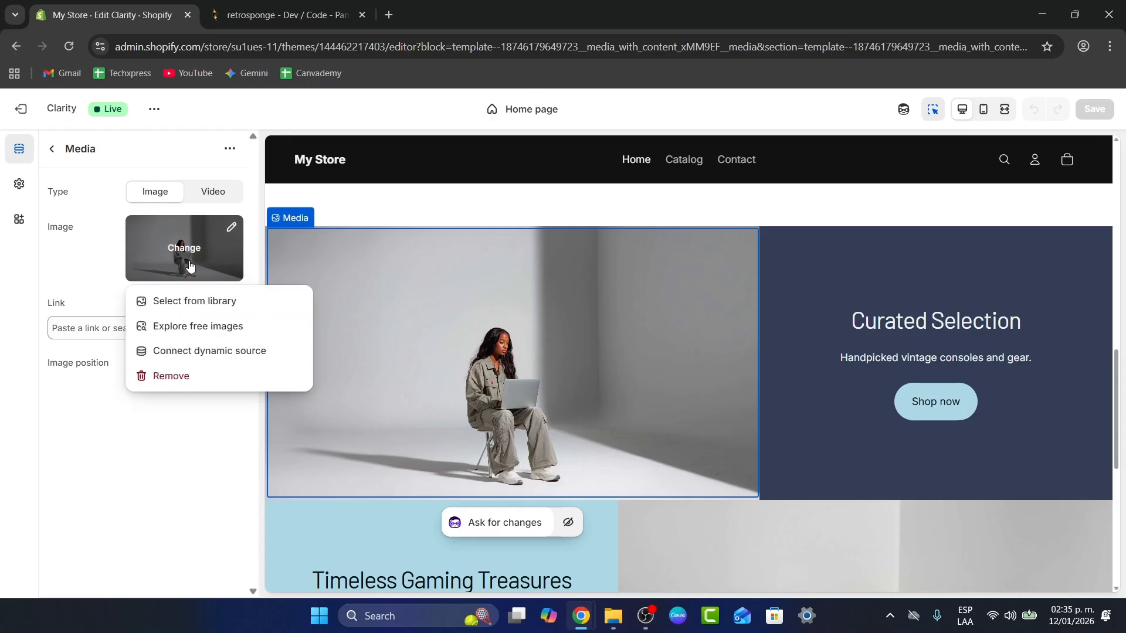
pyautogui.click(240, 330)
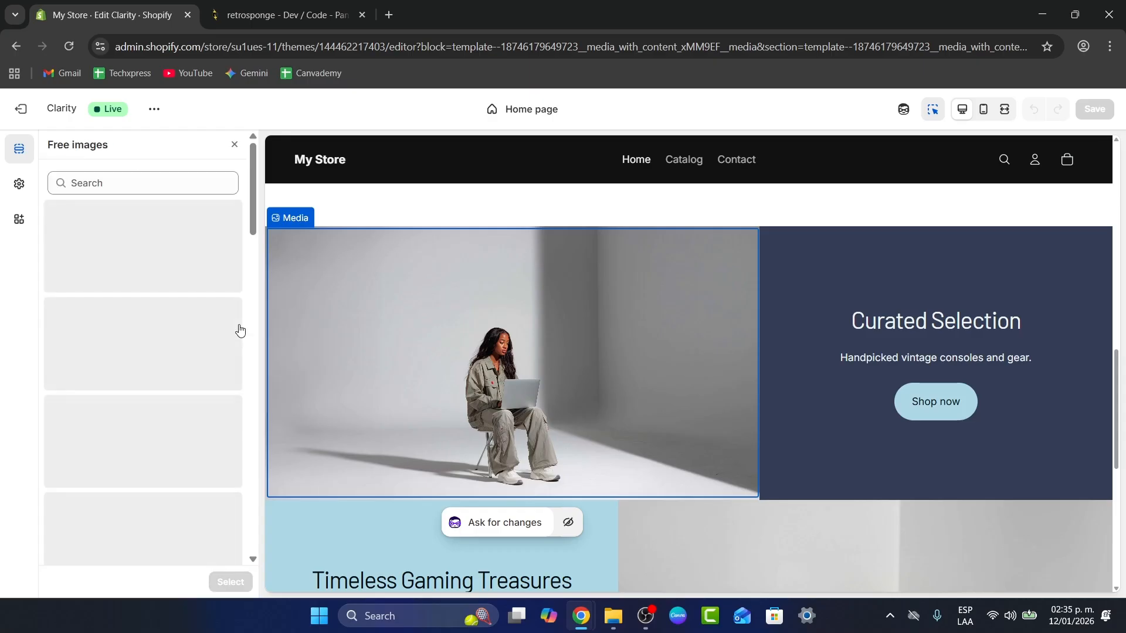
pyautogui.click(138, 184)
pyautogui.write('gaming')
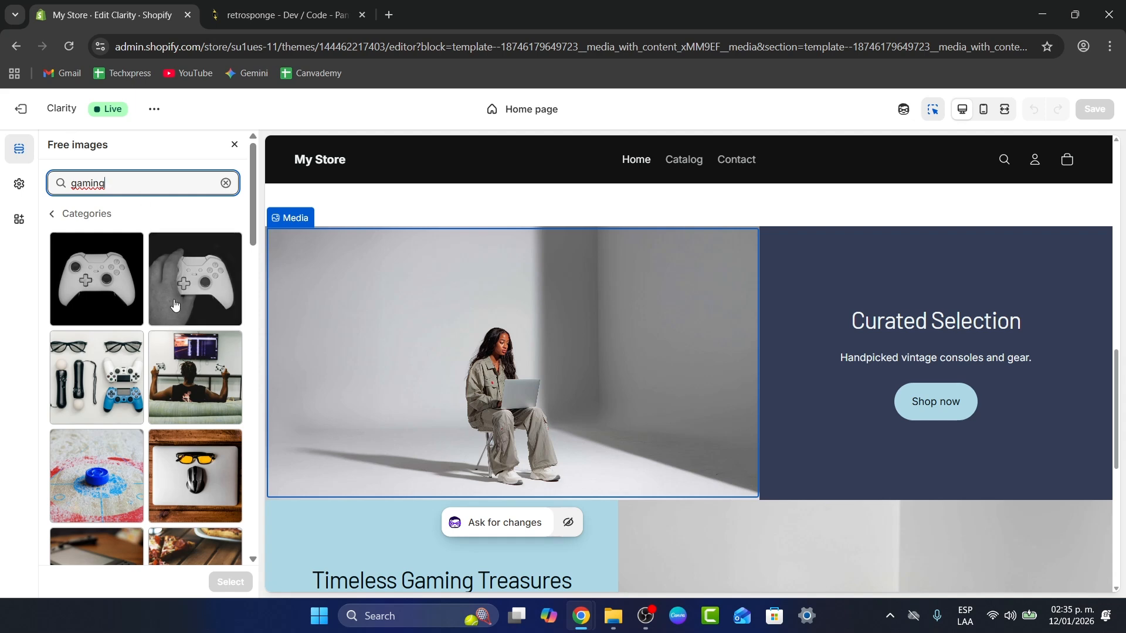
pyautogui.click(195, 377)
pyautogui.click(230, 586)
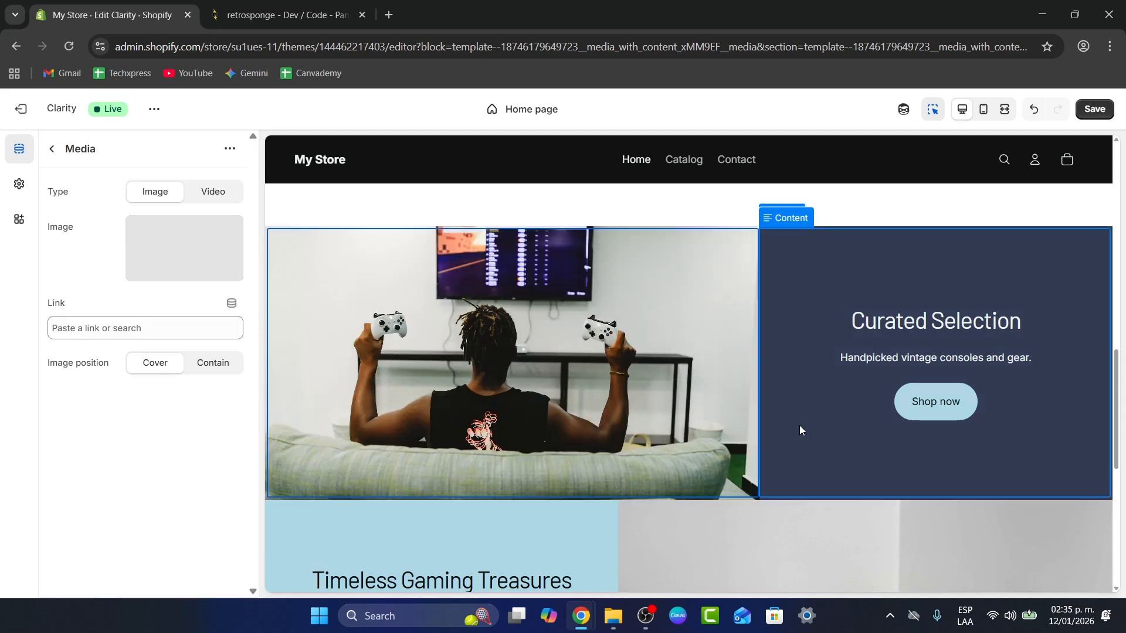
pyautogui.scroll(1, 766, 456)
pyautogui.scroll(8, 766, 456)
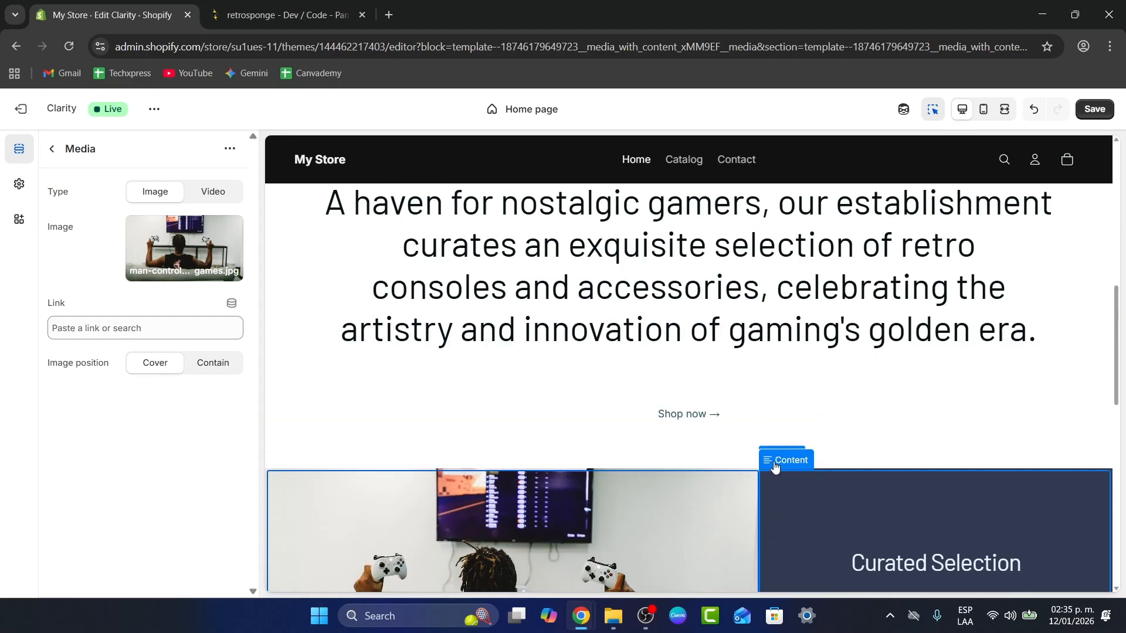
pyautogui.scroll(3, 786, 460)
pyautogui.click(754, 414)
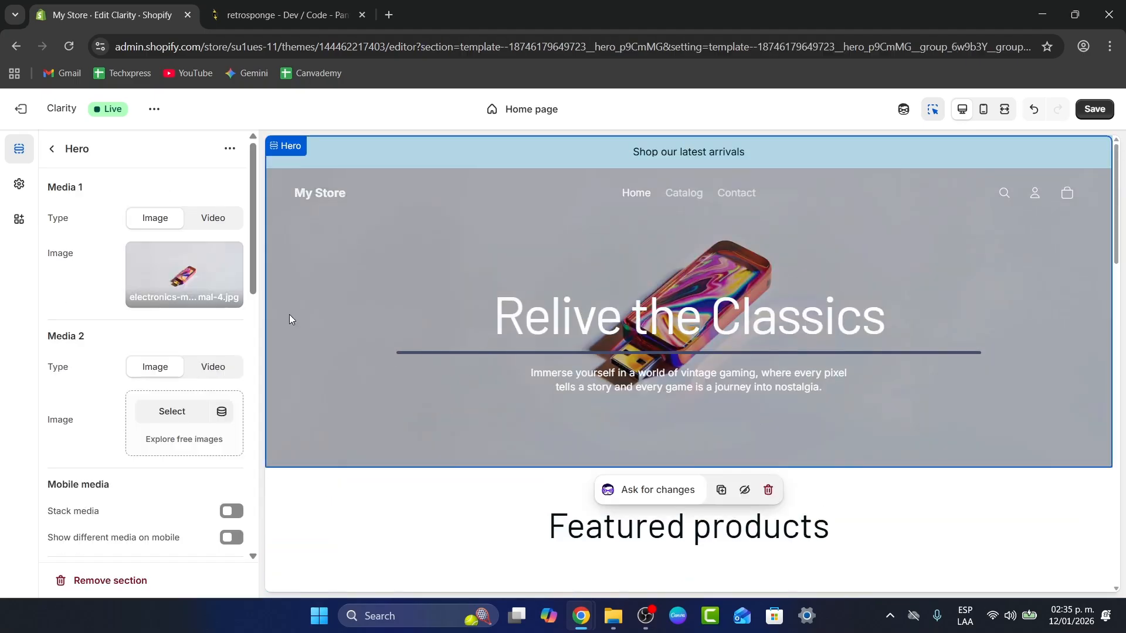
pyautogui.click(179, 279)
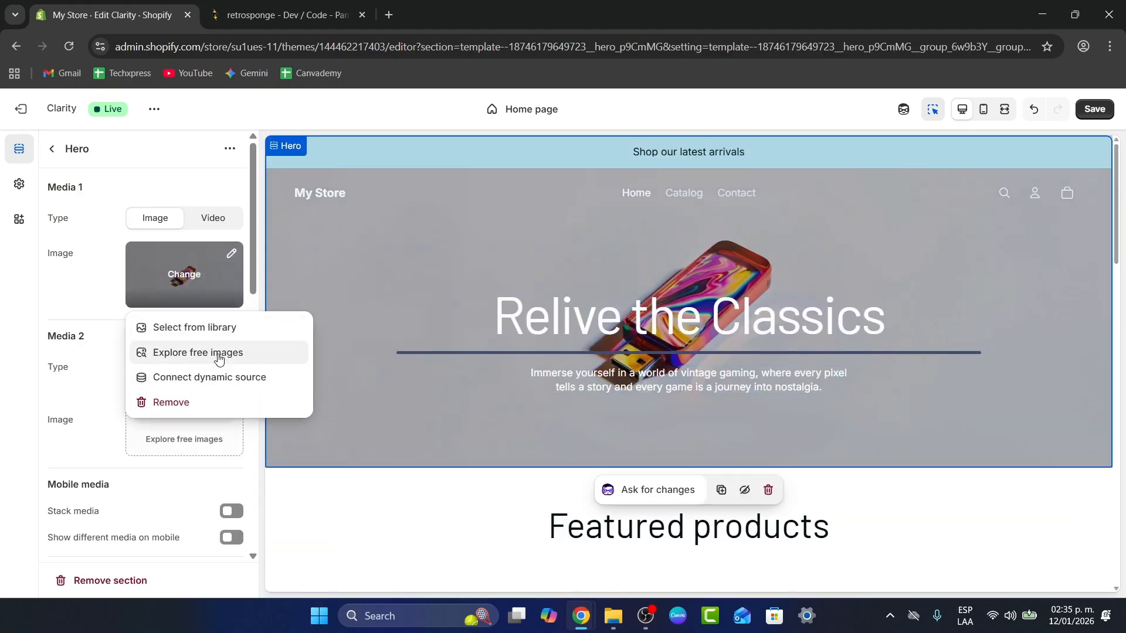
# Step: Save the home page changes and exit the theme editor
pyautogui.click(1094, 109)
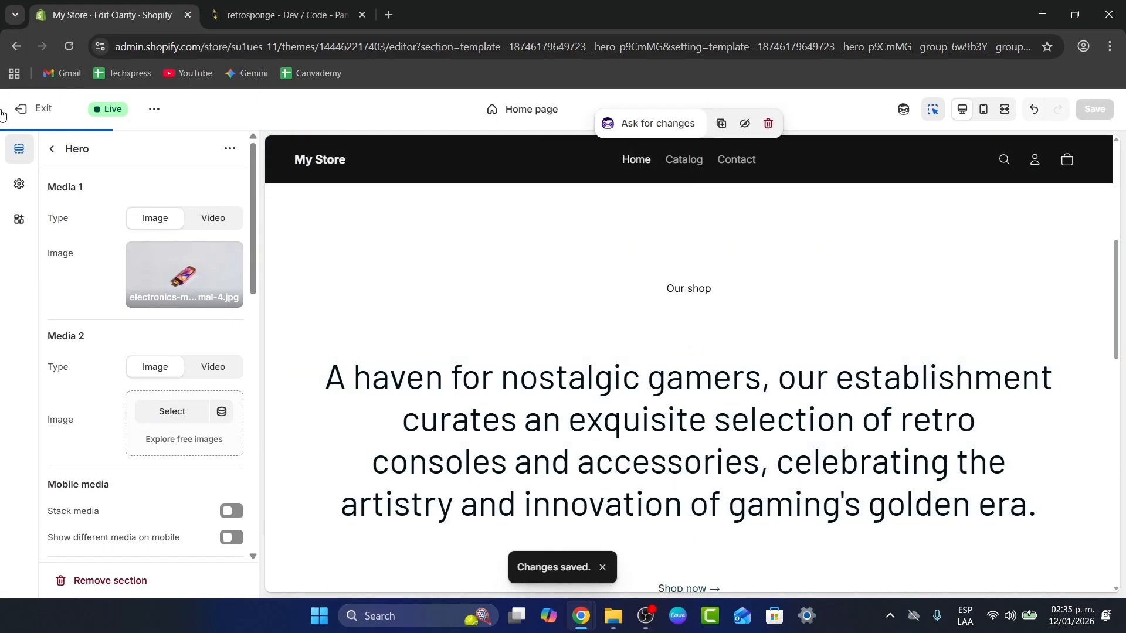
pyautogui.click(23, 110)
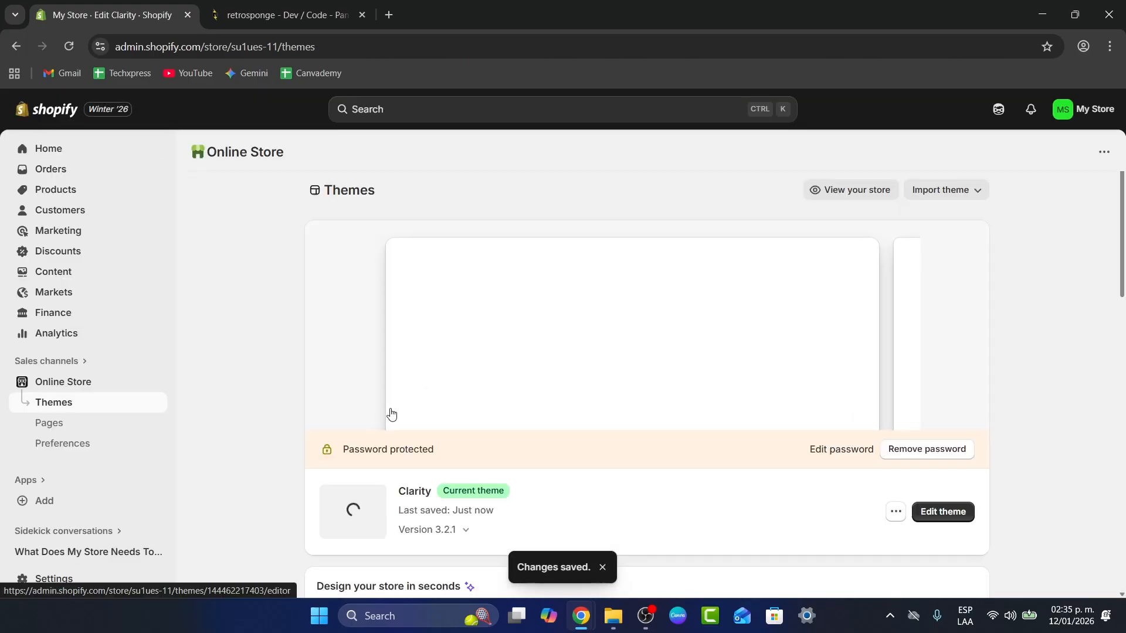
# Step: Open the store's Payments settings and review the Shopify Payments setup, PayPal and payment capture options
pyautogui.click(57, 581)
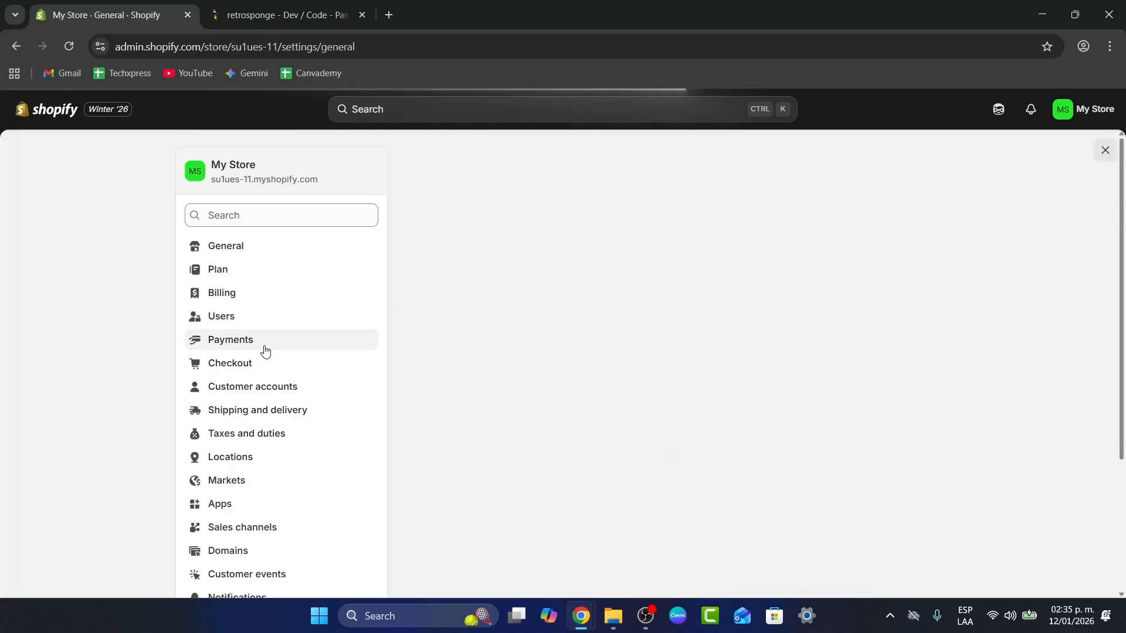
pyautogui.click(241, 342)
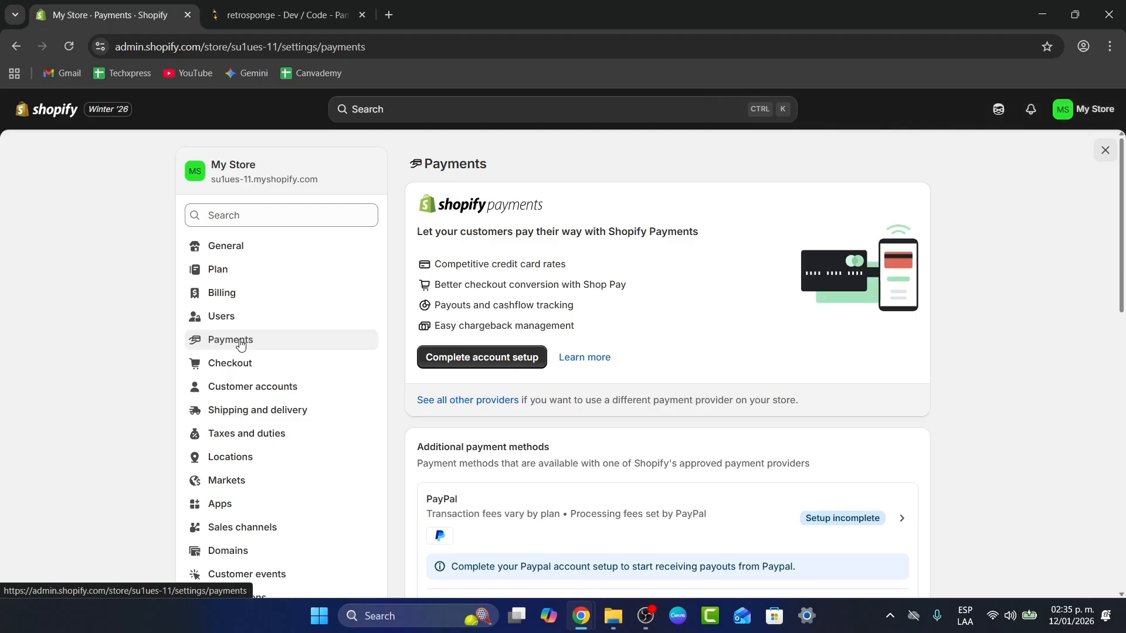
pyautogui.scroll(-3, 474, 465)
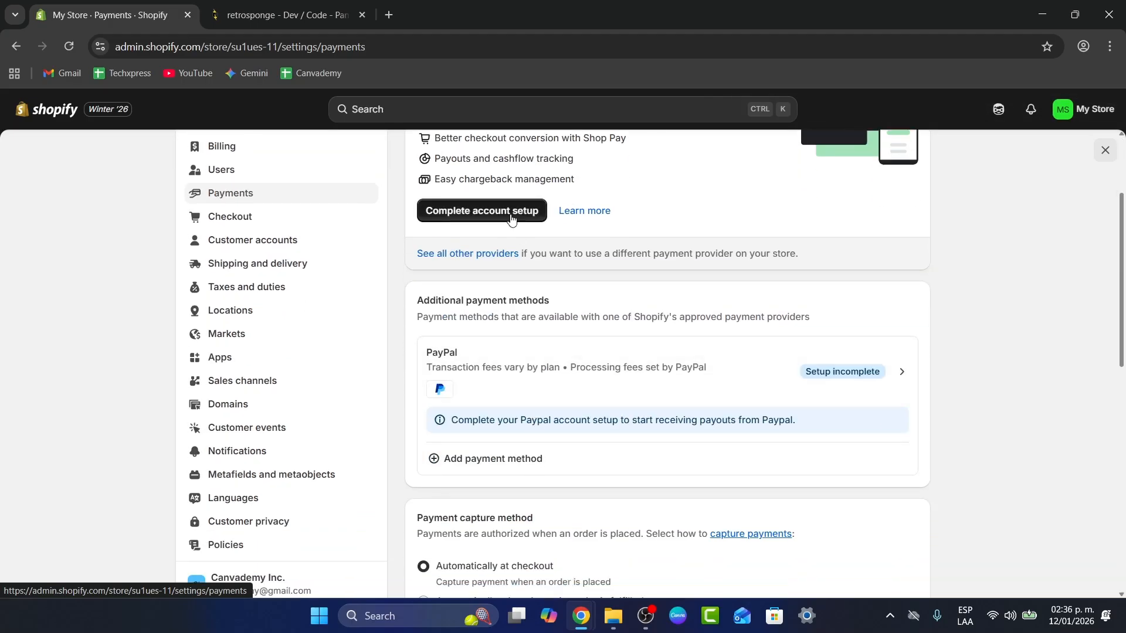
pyautogui.scroll(3, 514, 217)
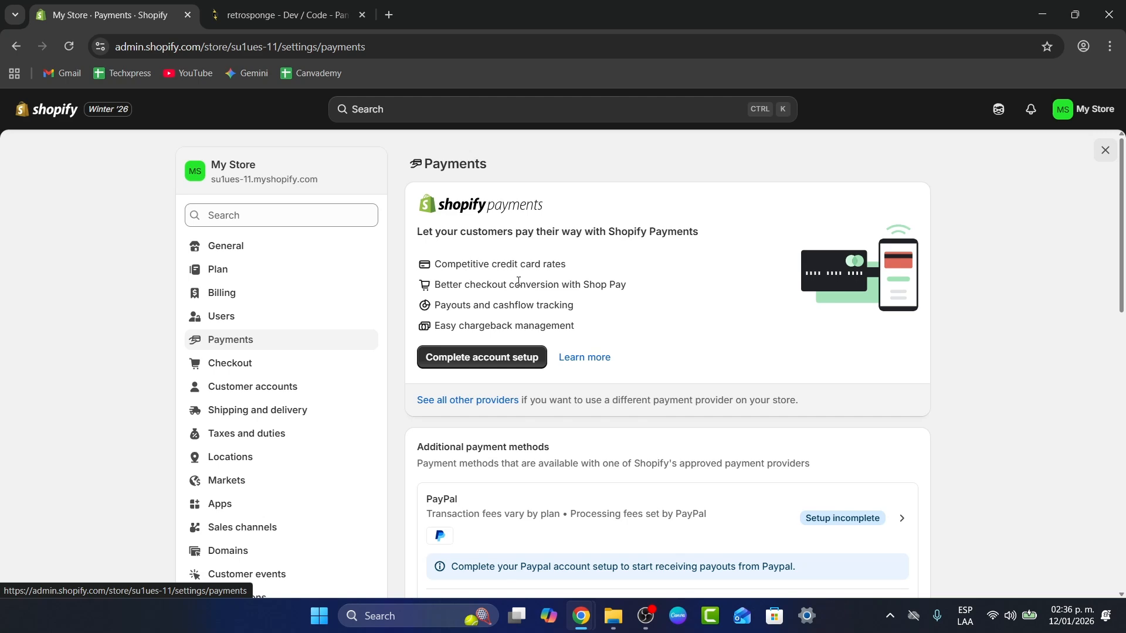
pyautogui.scroll(-4, 520, 281)
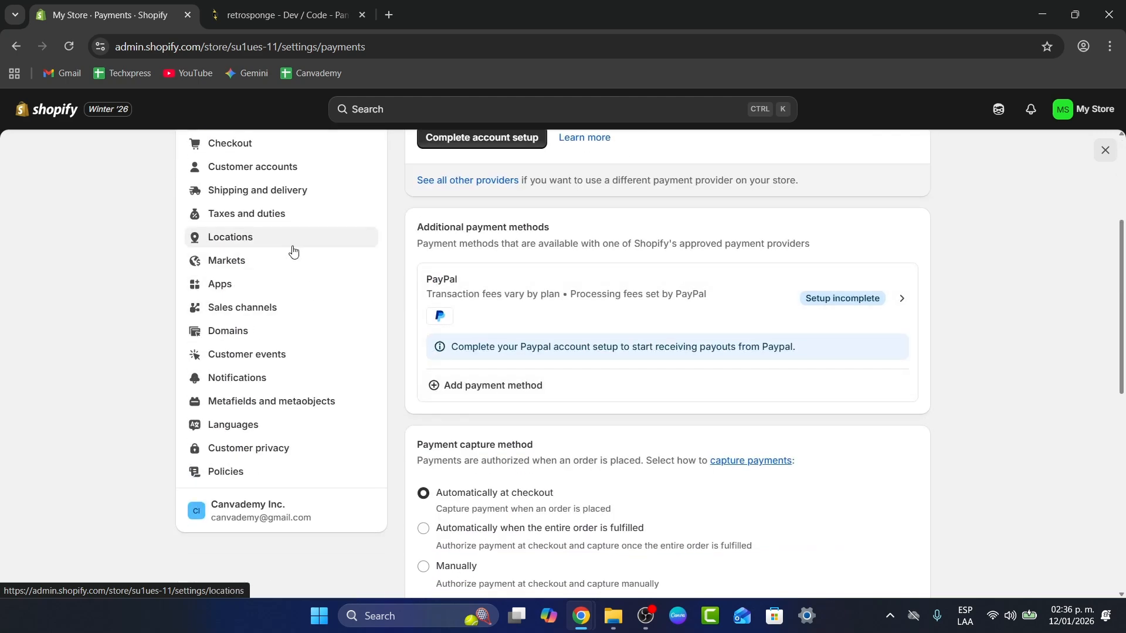
pyautogui.scroll(1, 294, 247)
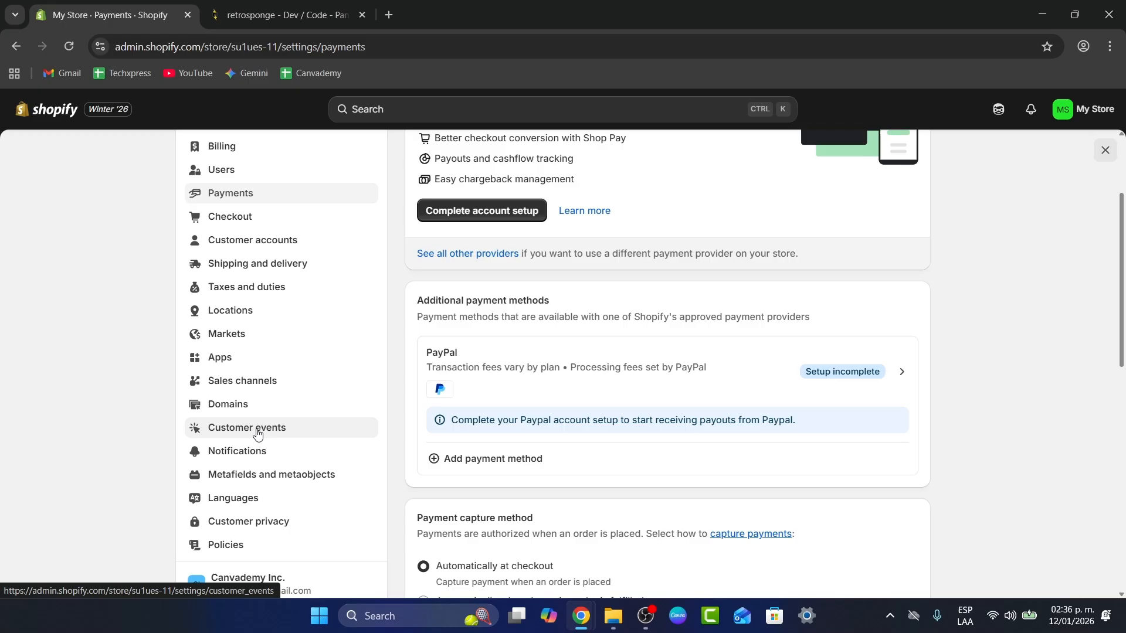
# Step: Open the general shipping profile and review its domestic and international shipping zones and rates
pyautogui.click(295, 263)
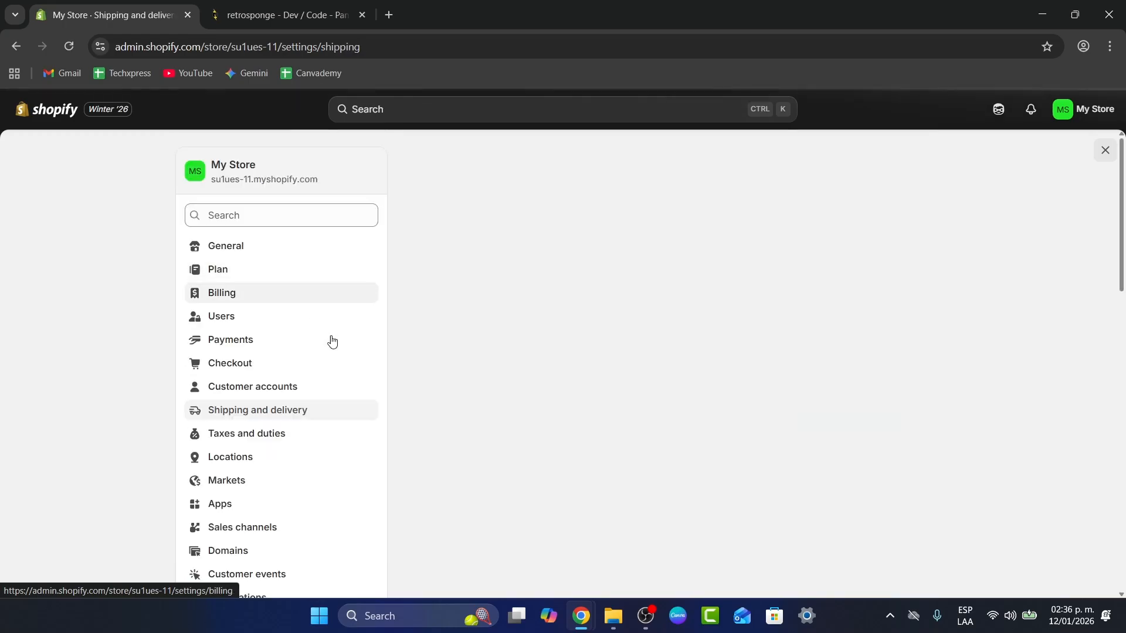
pyautogui.click(540, 292)
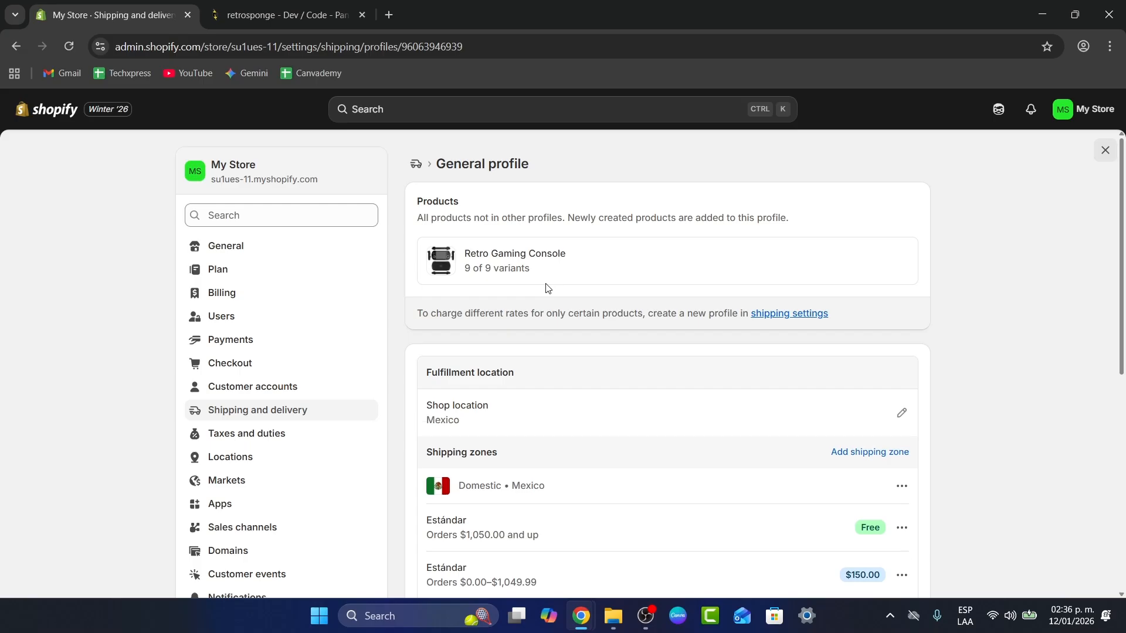
pyautogui.scroll(-2, 552, 305)
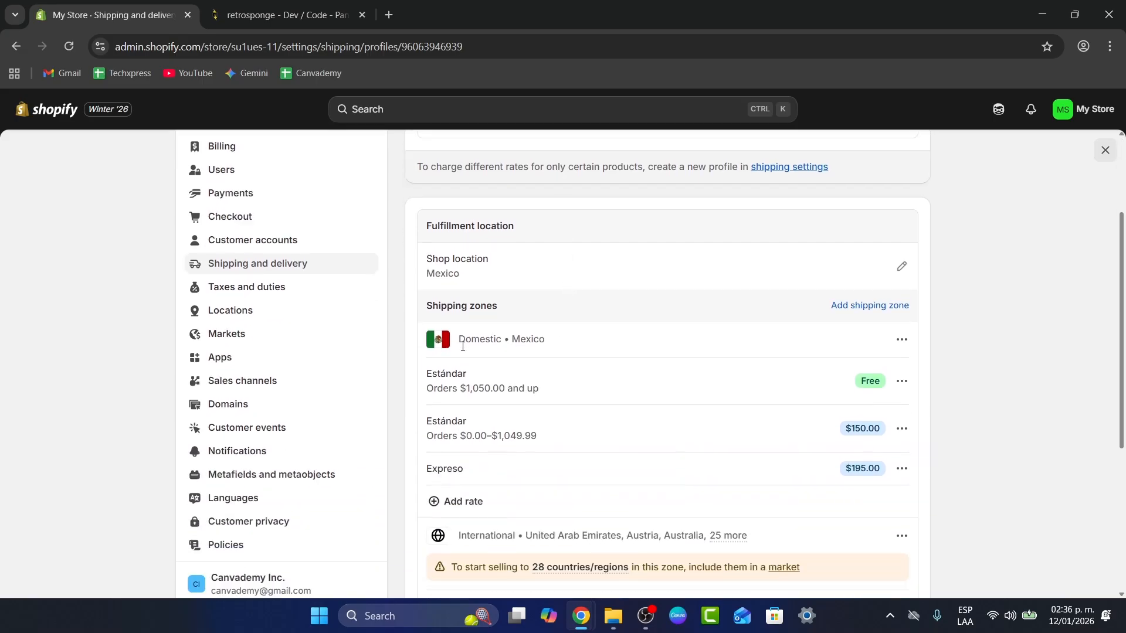
pyautogui.moveTo(489, 388); pyautogui.dragTo(551, 391)
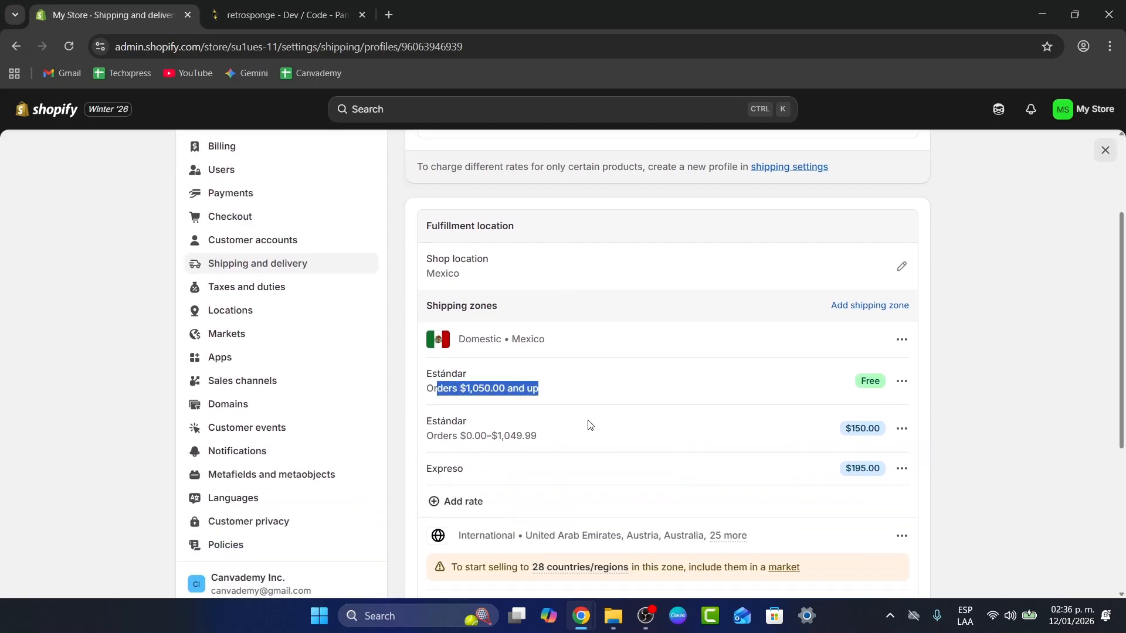
pyautogui.scroll(-2, 490, 376)
pyautogui.scroll(-2, 469, 369)
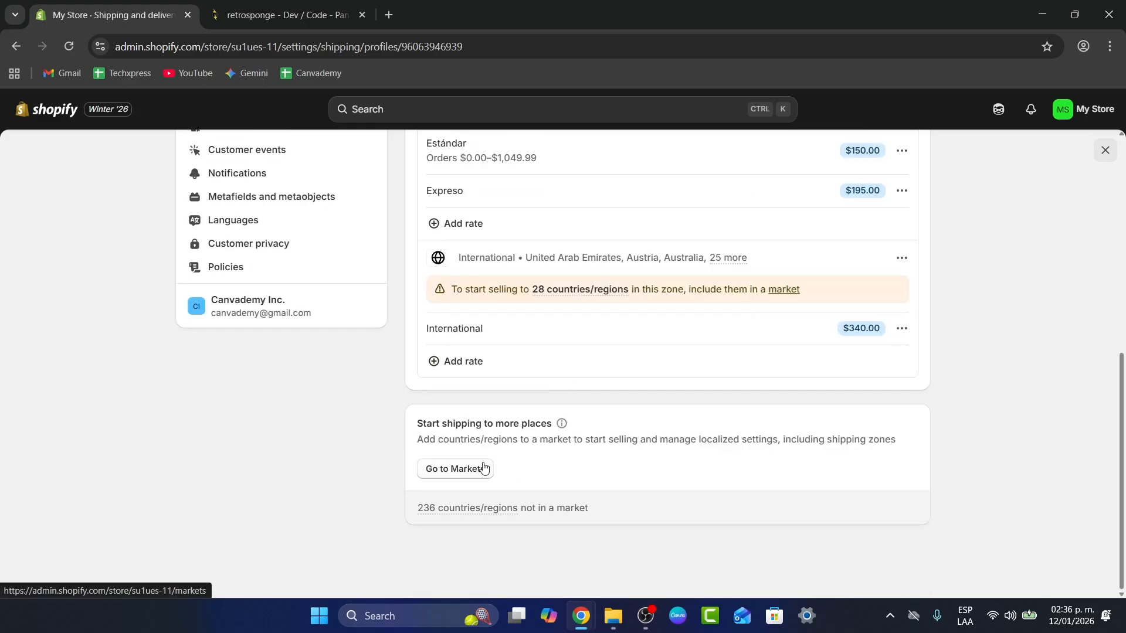
pyautogui.scroll(2, 271, 397)
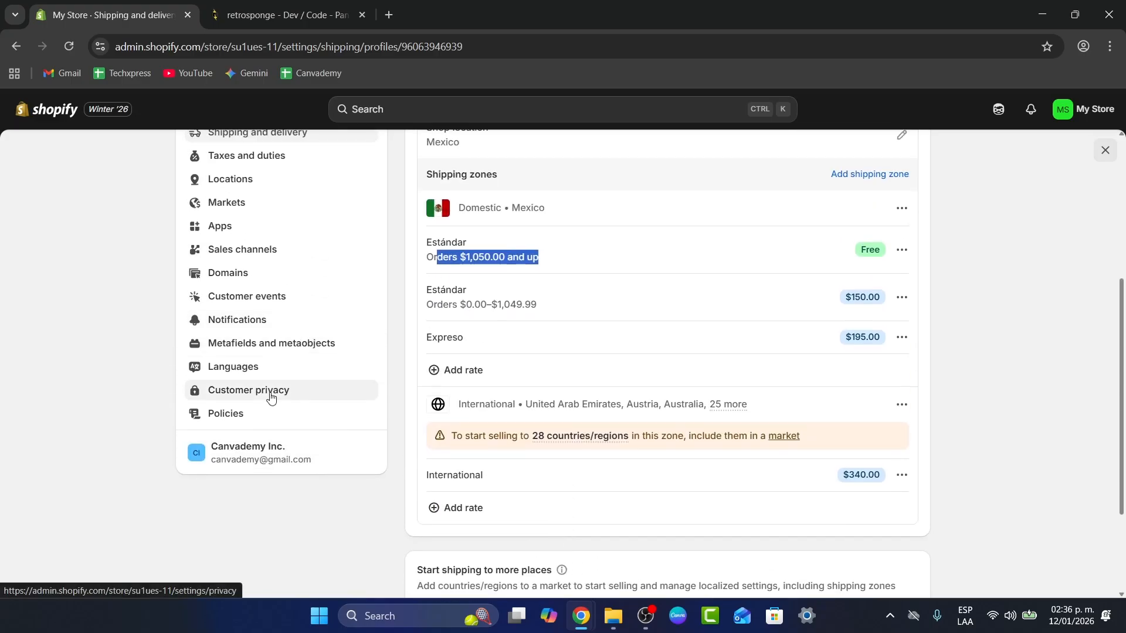
# Step: Open the Customer privacy settings and review the privacy policy, cookie banner, data sharing and marketing options
pyautogui.click(271, 397)
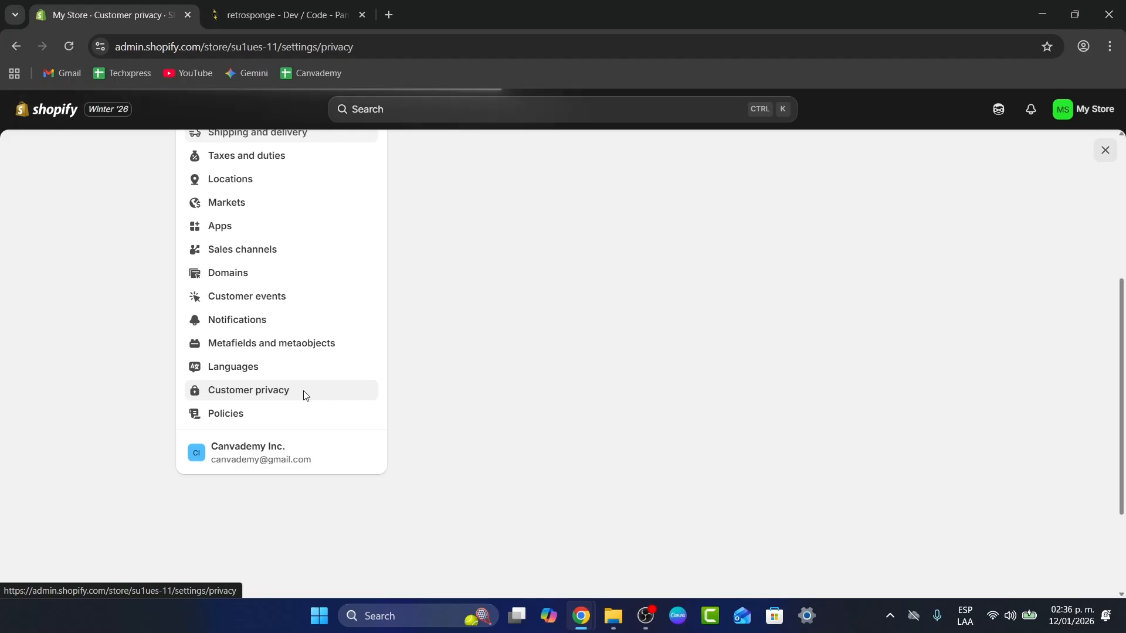
pyautogui.scroll(-5, 791, 346)
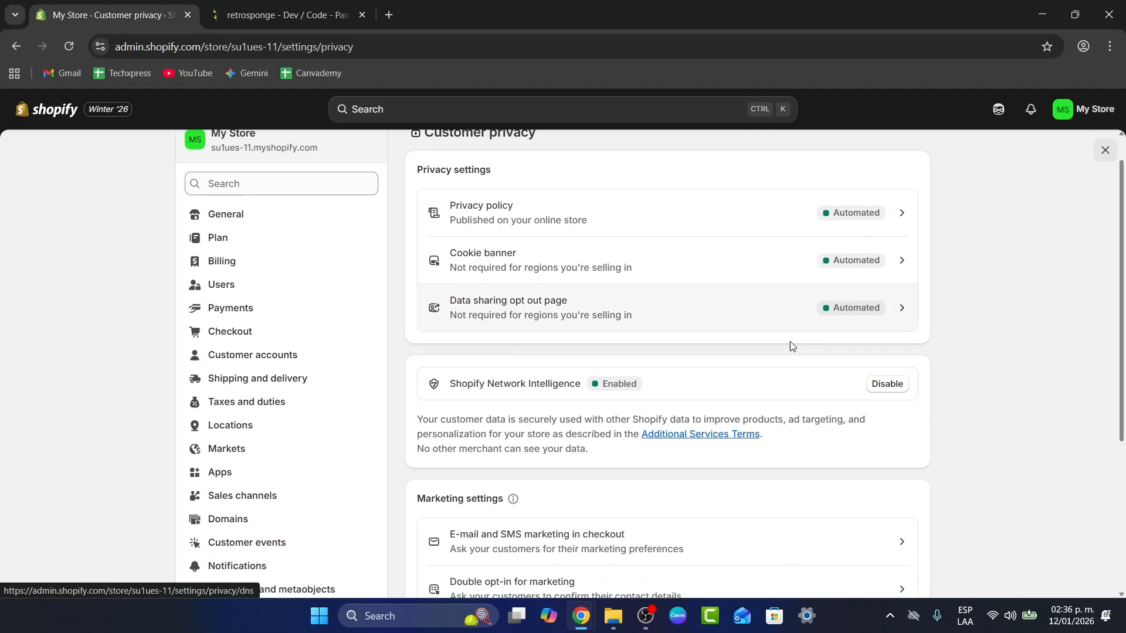
pyautogui.scroll(4, 789, 351)
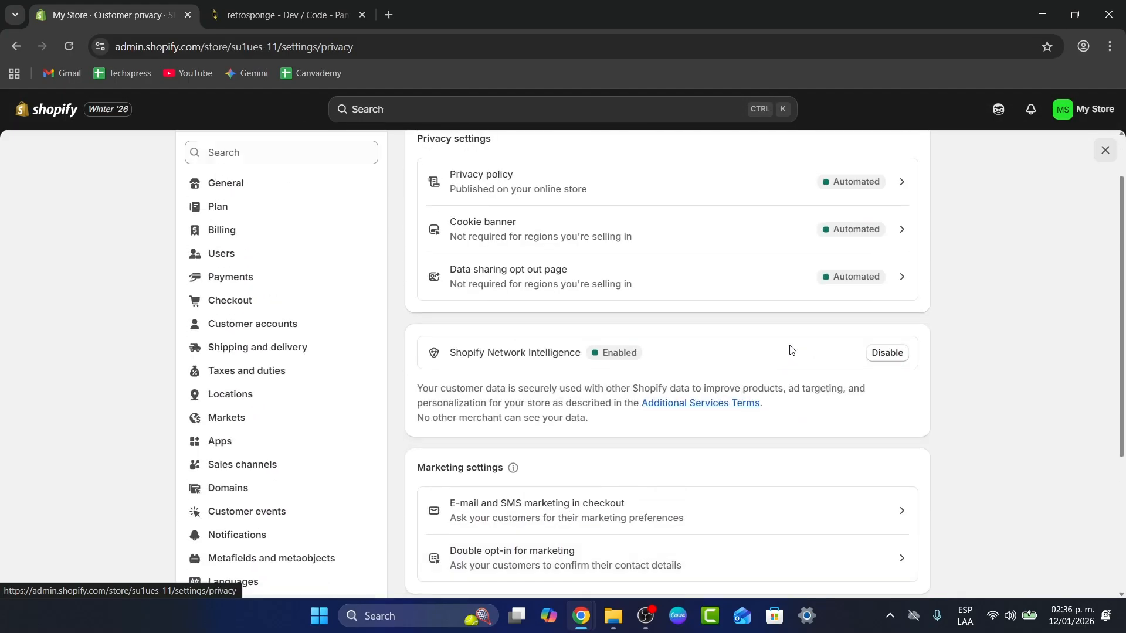
# Step: Open the Taxes and duties settings and review the tax regions, duties and import taxes, customs information and global sales tax options
pyautogui.click(297, 374)
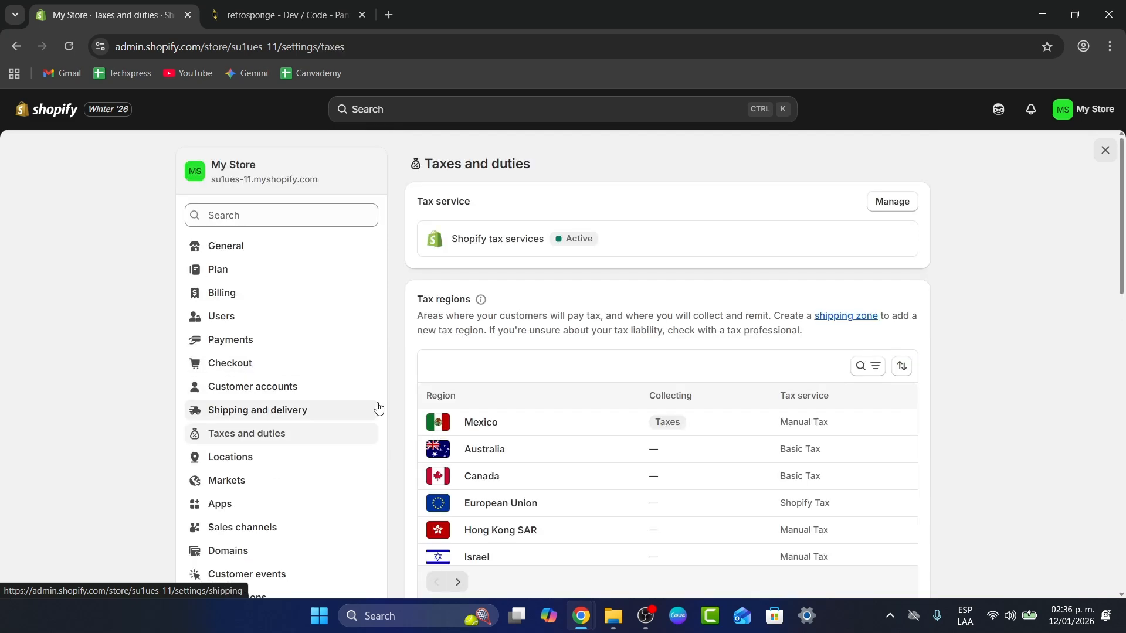
pyautogui.scroll(-10, 612, 342)
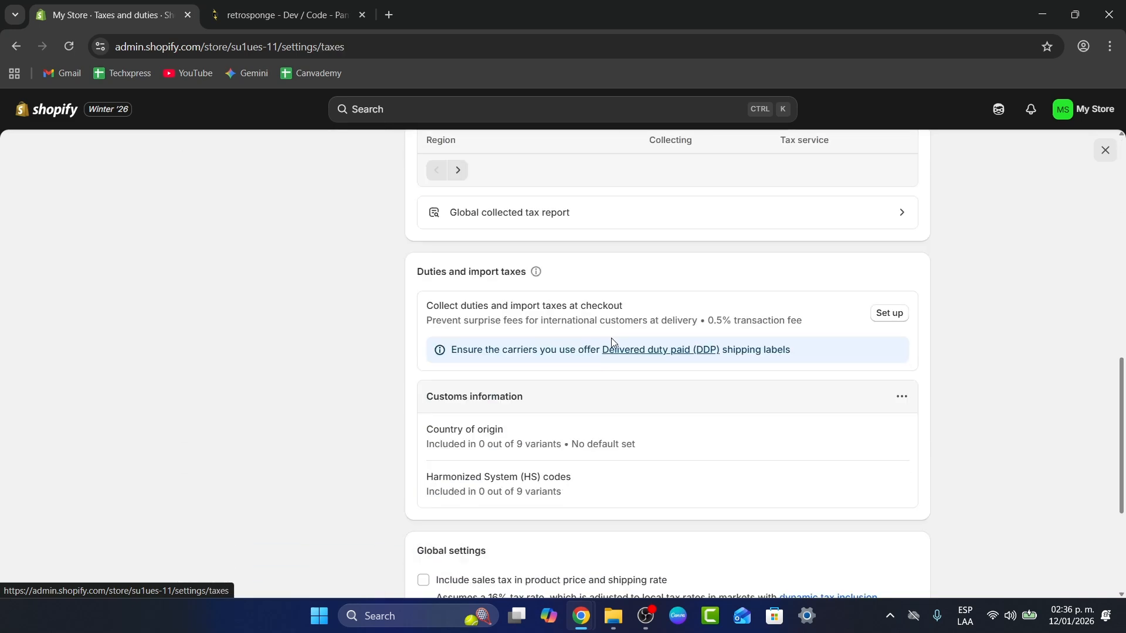
pyautogui.scroll(-3, 611, 342)
pyautogui.scroll(1, 568, 315)
pyautogui.moveTo(488, 195); pyautogui.dragTo(652, 295)
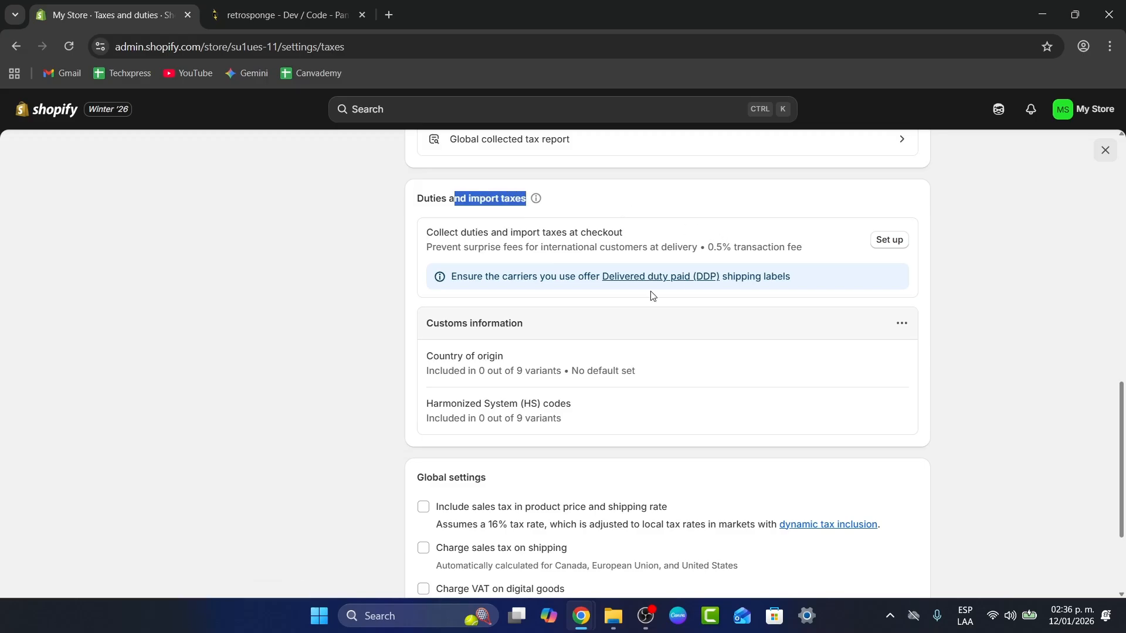
pyautogui.moveTo(518, 278); pyautogui.dragTo(817, 280)
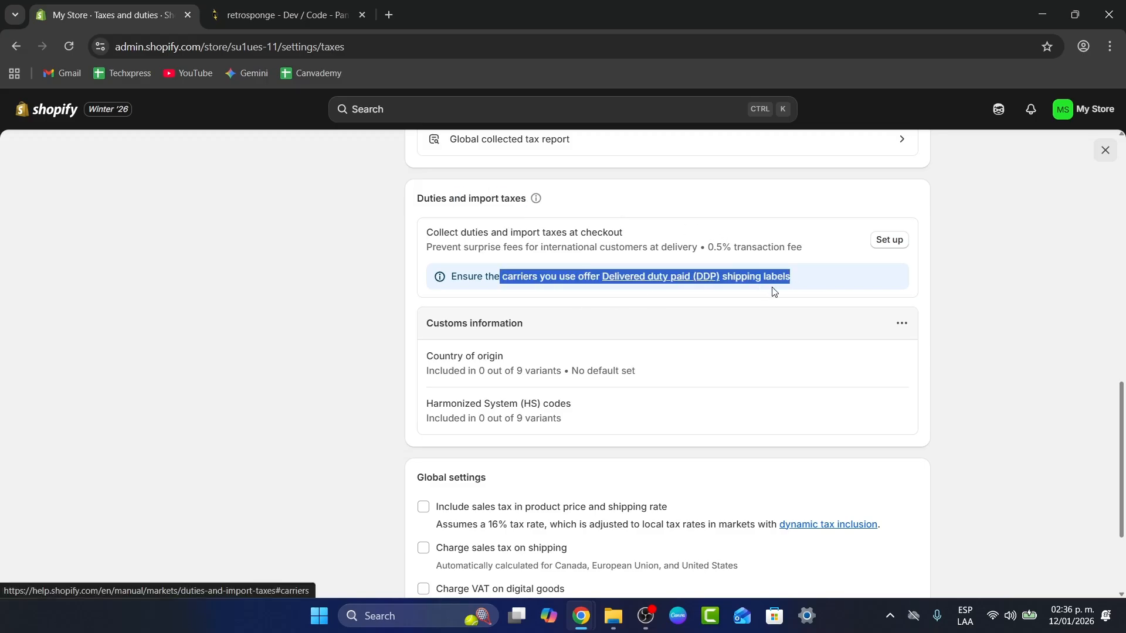
pyautogui.scroll(-3, 837, 350)
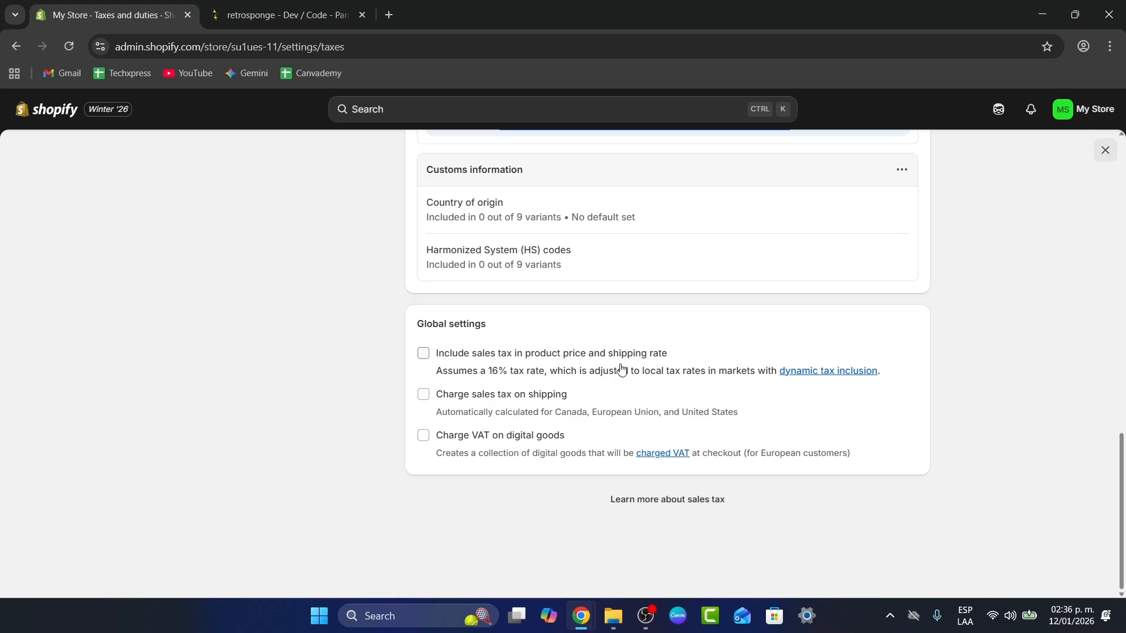
pyautogui.moveTo(597, 372); pyautogui.dragTo(702, 388)
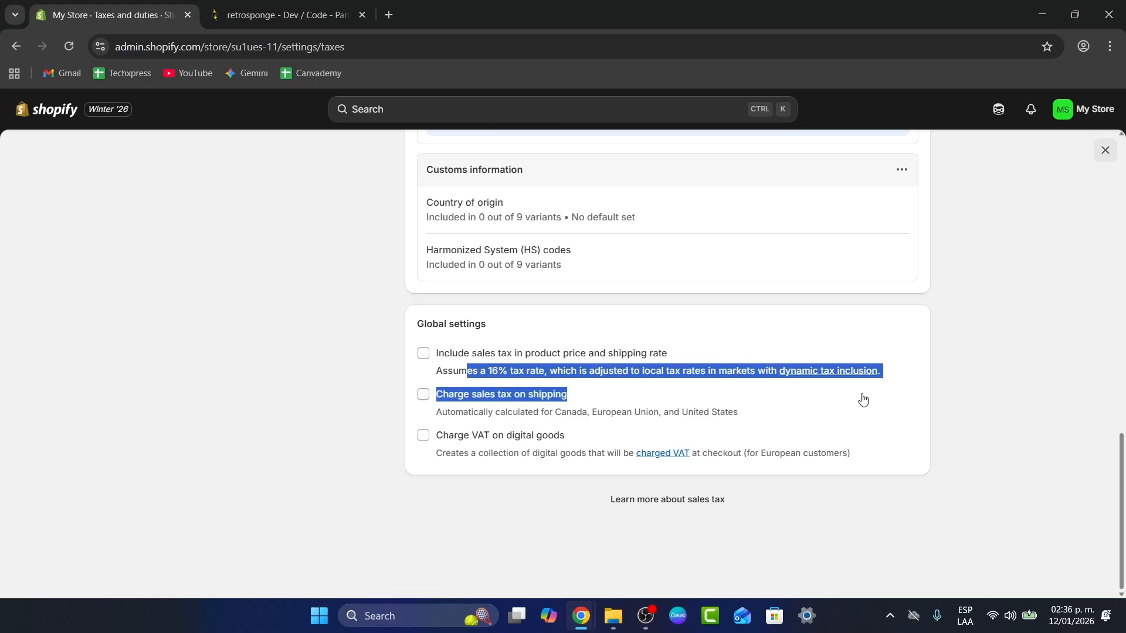
pyautogui.press('Escape')
# Step: Reopen the closed Retro Gaming Console storefront page and go to the store's home page
pyautogui.hotkey('ctrl', 'shift', 't')
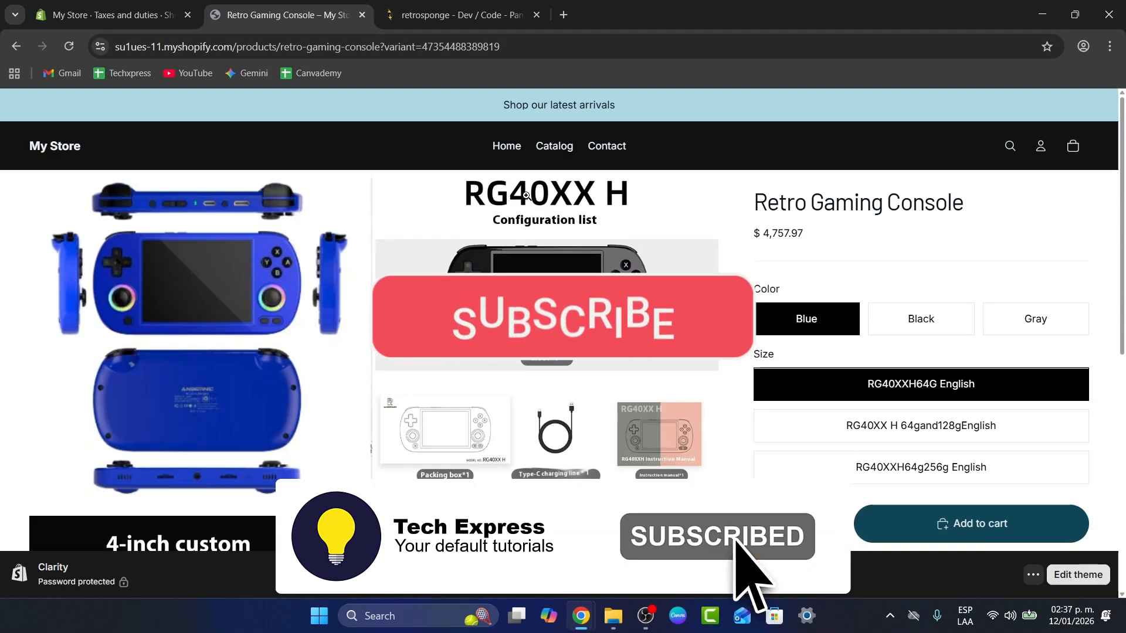
pyautogui.click(63, 151)
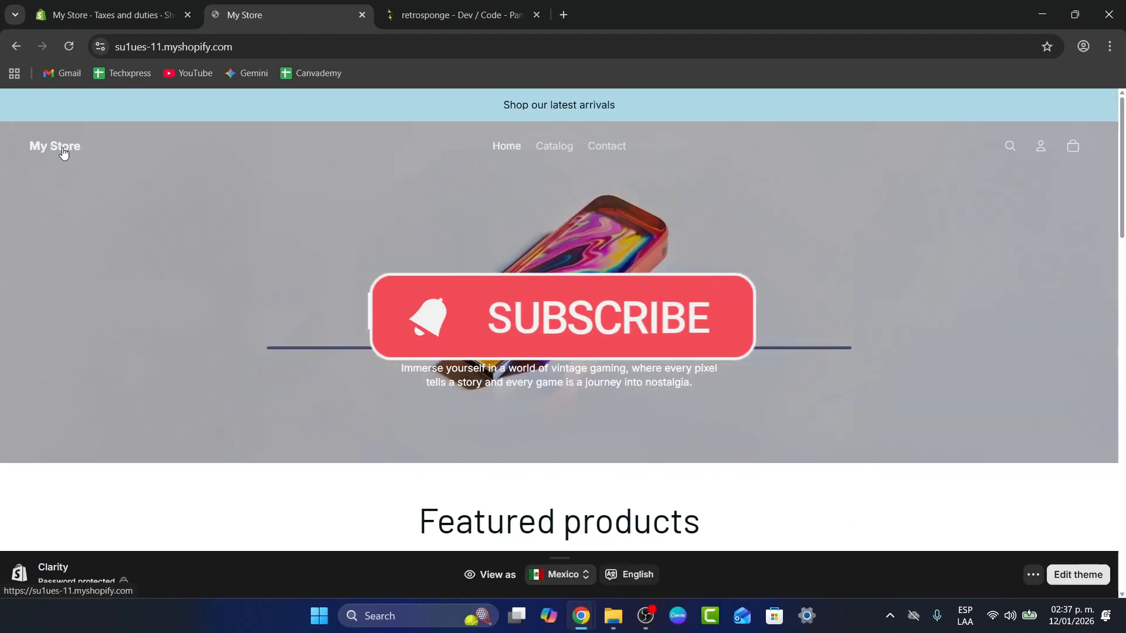